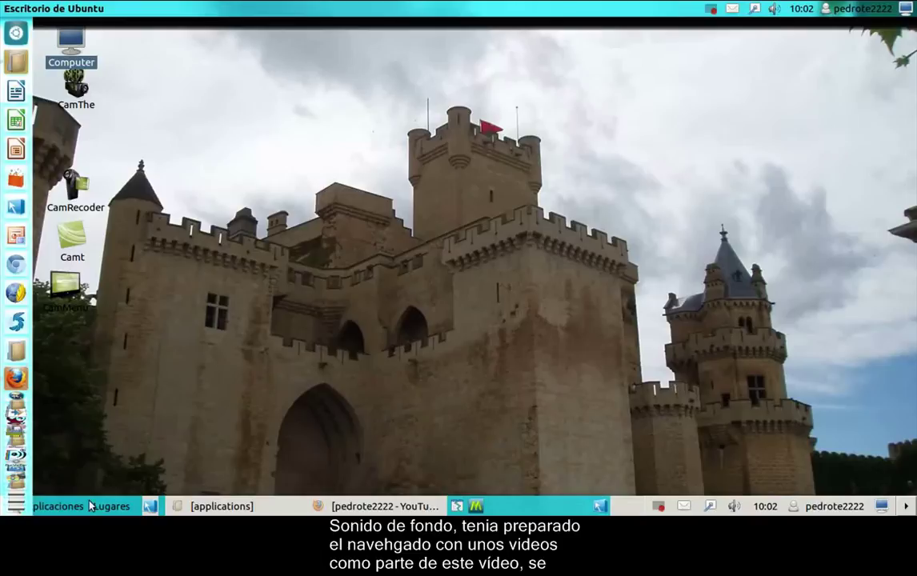
Open the Aplicaciones Utiles folder inside the applications folder and look through the launchers it contains.
{"action": "left_click", "coordinate": [197, 509]}
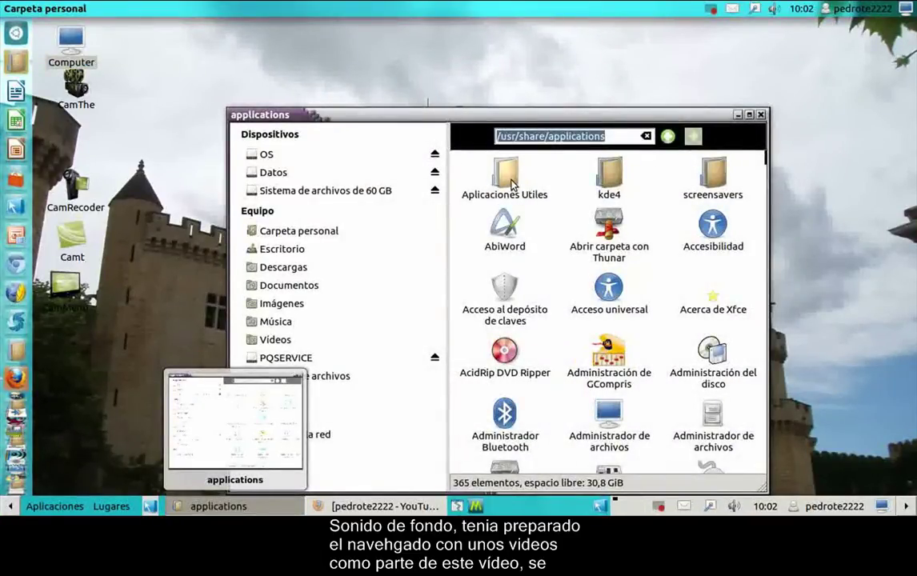
{"action": "left_click", "coordinate": [508, 182]}
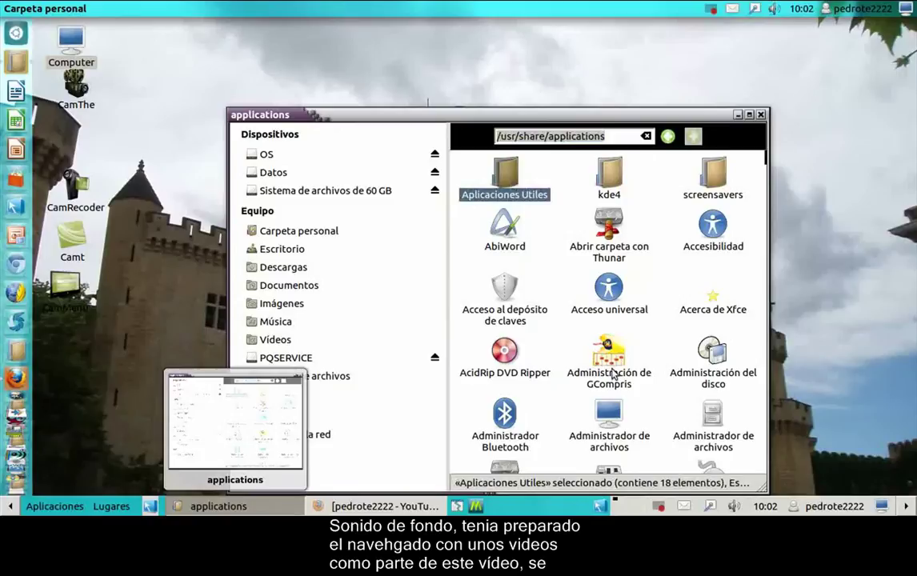
{"action": "double_click", "coordinate": [504, 184]}
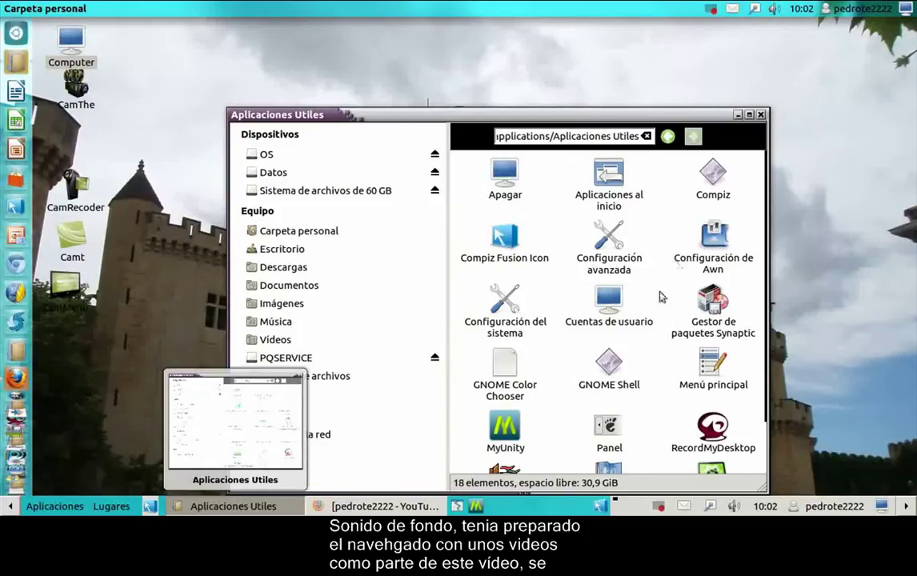
{"action": "scroll", "coordinate": [661, 301], "scroll_direction": "down", "scroll_amount": 2}
{"action": "scroll", "coordinate": [657, 350], "scroll_direction": "up", "scroll_amount": 2}
{"action": "scroll", "coordinate": [659, 350], "scroll_direction": "down", "scroll_amount": 2}
{"action": "scroll", "coordinate": [632, 345], "scroll_direction": "up", "scroll_amount": 2}
Open Aplicaciones al inicio, move its window clear of the folder, and review the startup programs around fusion-icon and gnome-panel.
{"action": "left_click", "coordinate": [604, 176]}
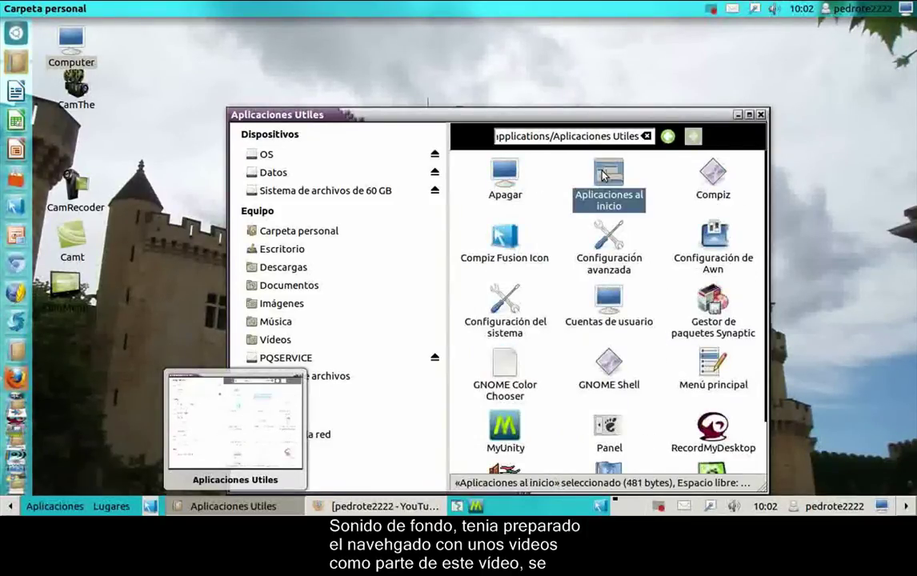
{"action": "double_click", "coordinate": [604, 176]}
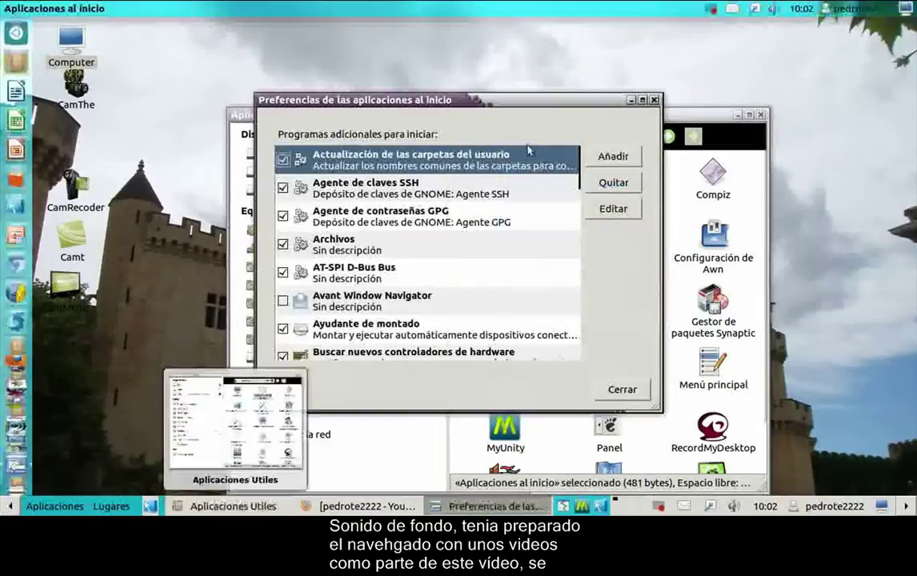
{"action": "scroll", "coordinate": [491, 249], "scroll_direction": "down", "scroll_amount": 3}
{"action": "left_click_drag", "start_coordinate": [534, 102], "coordinate": [649, 51]}
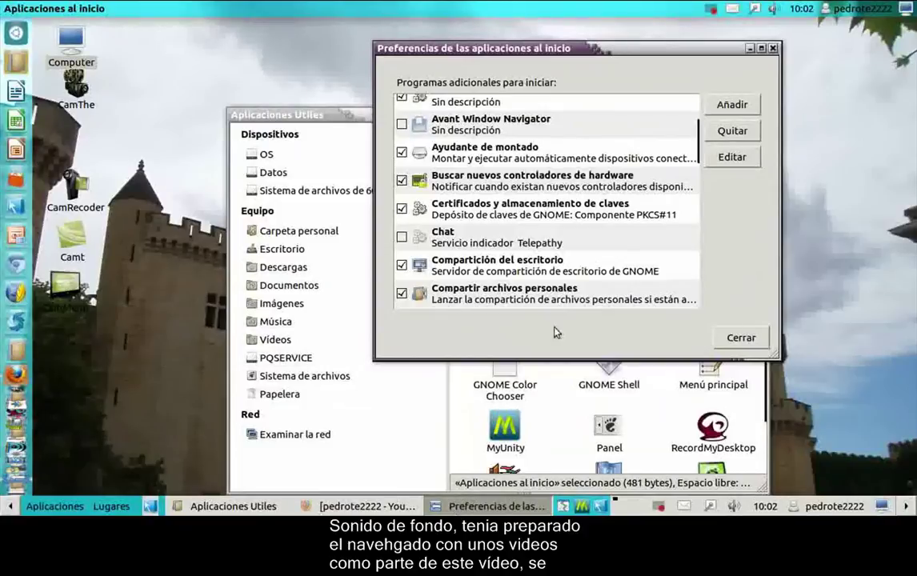
{"action": "scroll", "coordinate": [594, 262], "scroll_direction": "down", "scroll_amount": 3}
{"action": "scroll", "coordinate": [594, 262], "scroll_direction": "down", "scroll_amount": 4}
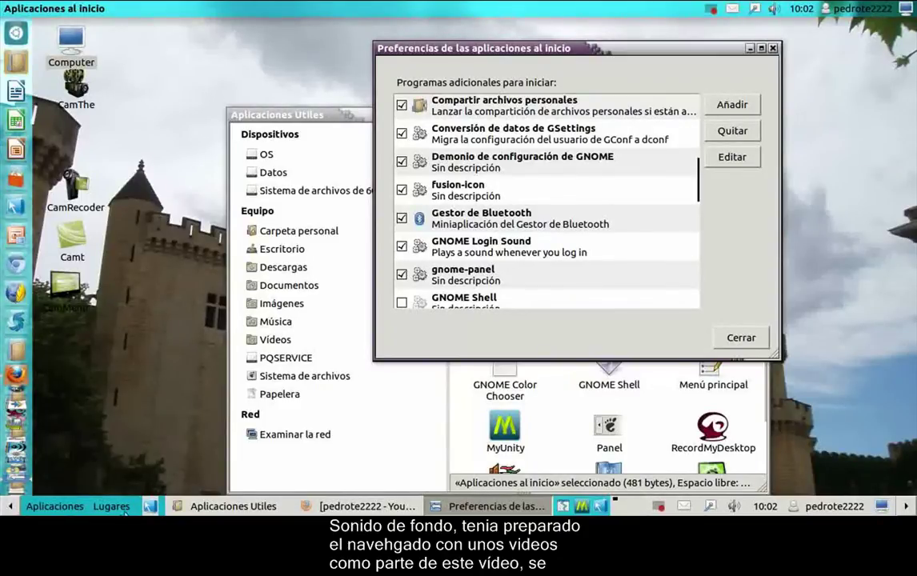
View the Compiz Fusion Icon options for window manager and window decorator, and return to the startup programs list.
{"action": "left_click", "coordinate": [150, 507]}
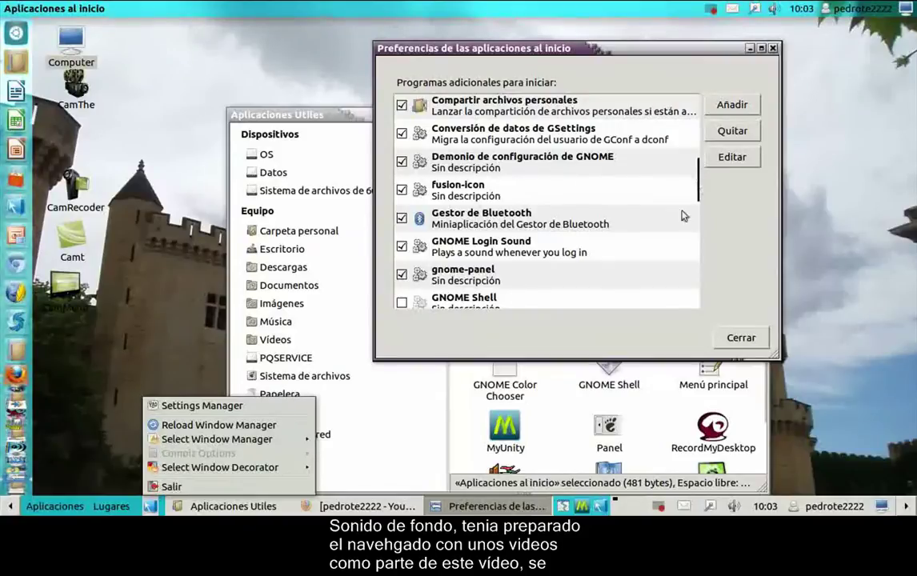
{"action": "scroll", "coordinate": [624, 264], "scroll_direction": "down", "scroll_amount": 3}
{"action": "scroll", "coordinate": [615, 276], "scroll_direction": "up", "scroll_amount": 3}
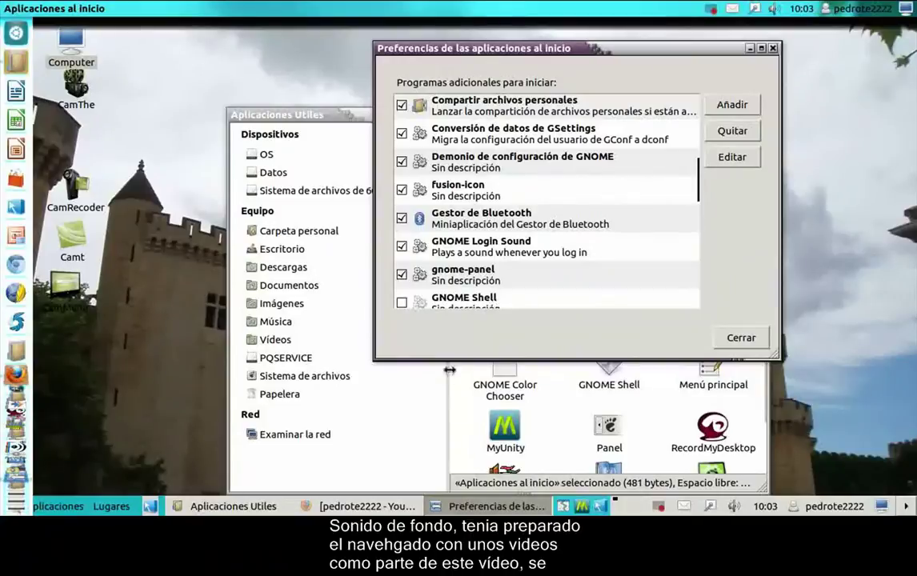
Bring the file manager forward, return from Papelera to Aplicaciones Utiles, and close the folder window.
{"action": "left_click", "coordinate": [428, 396]}
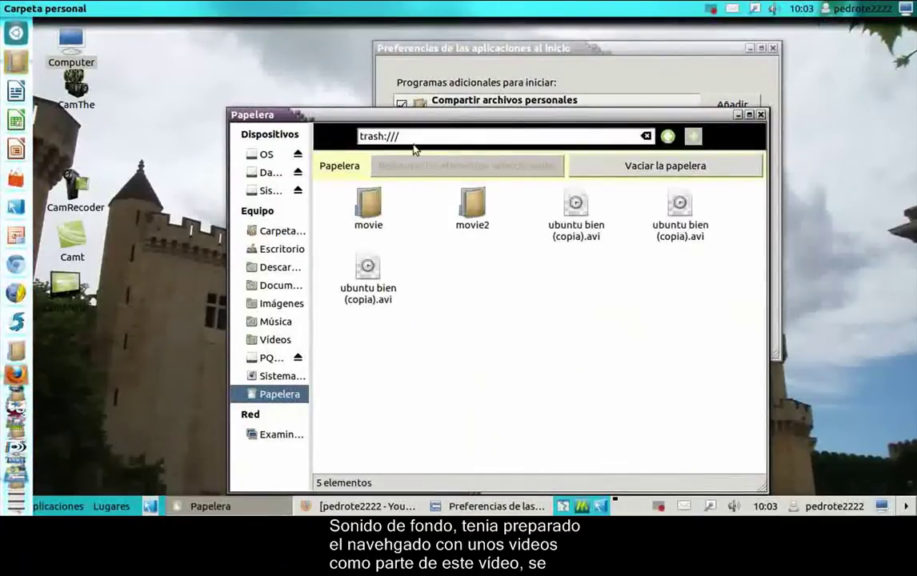
{"action": "left_click", "coordinate": [668, 136]}
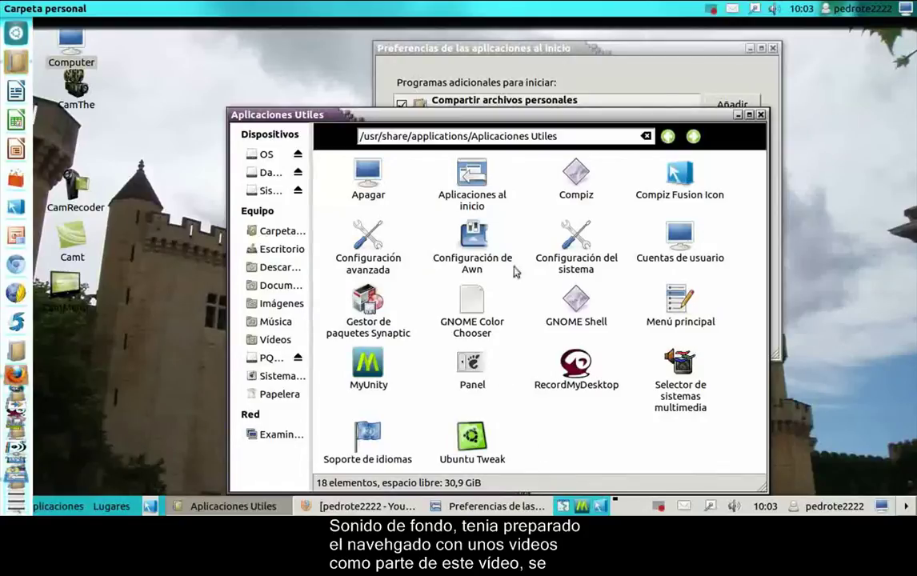
{"action": "left_click", "coordinate": [761, 116]}
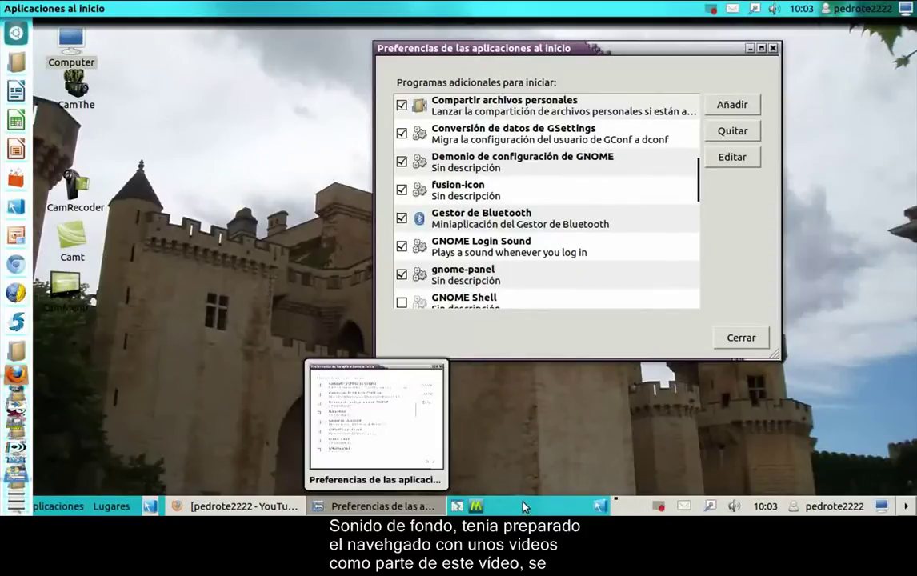
Add the Apagar launcher from Herramientas del sistema to the desktop panel and close the startup applications preferences.
{"action": "left_click", "coordinate": [68, 506]}
{"action": "mouse_move", "coordinate": [136, 342]}
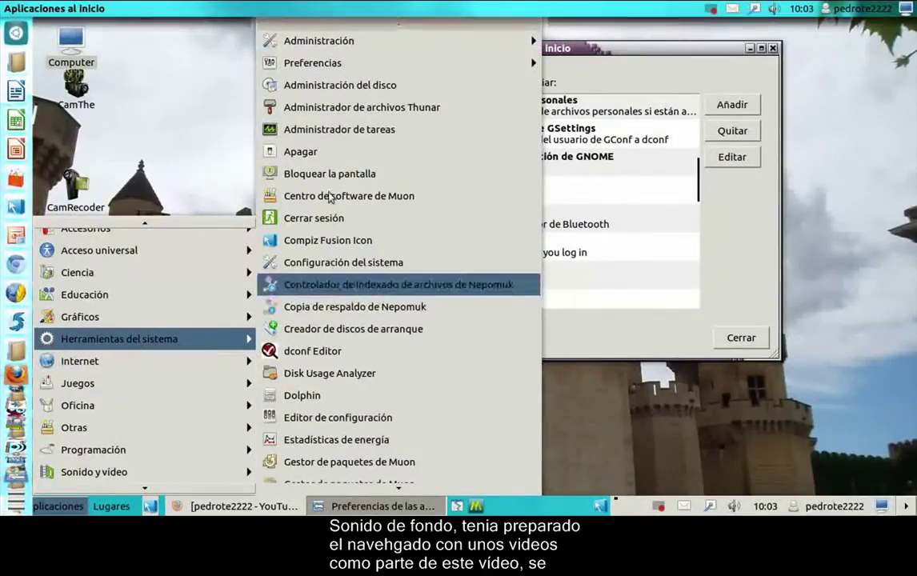
{"action": "left_click", "coordinate": [301, 152]}
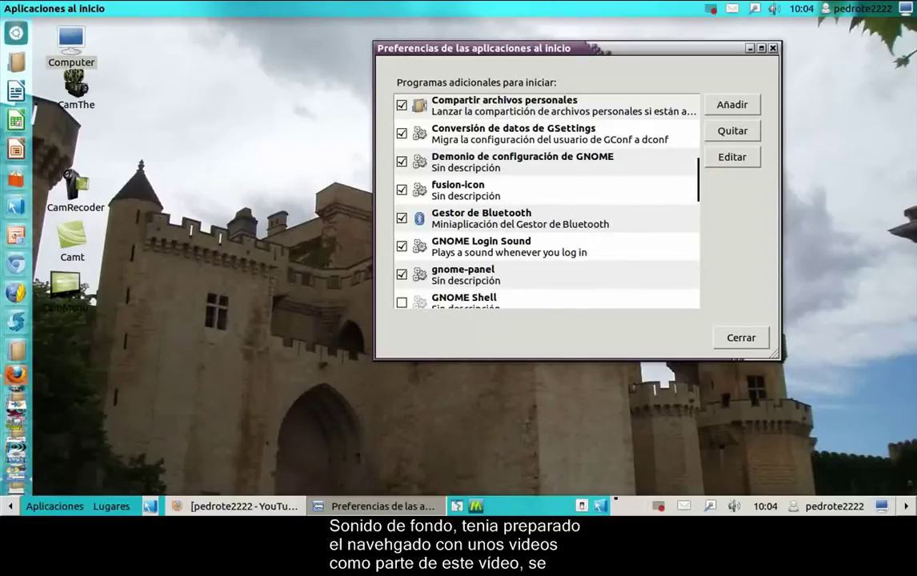
{"action": "left_click", "coordinate": [744, 339]}
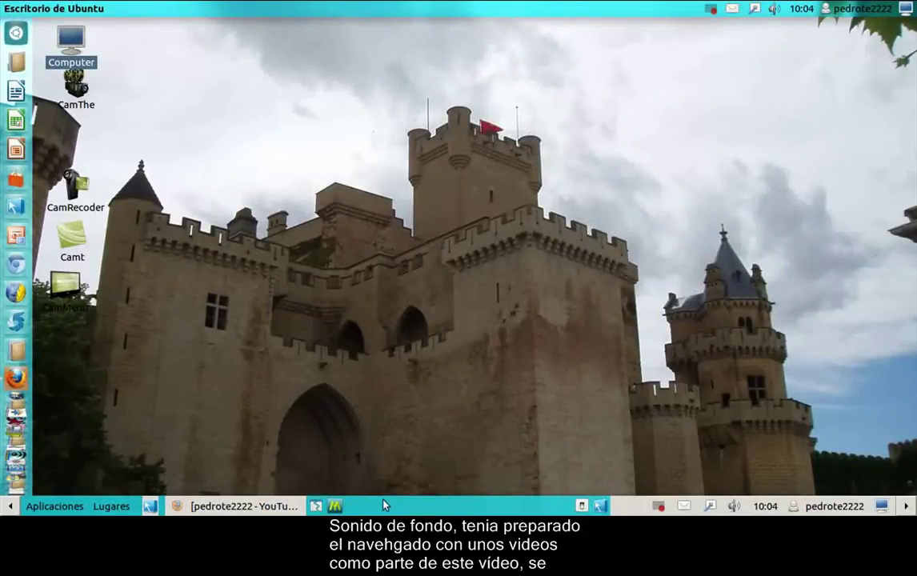
Open MyUnity and set the launcher's Comportamiento to Oculto.
{"action": "left_click", "coordinate": [334, 506]}
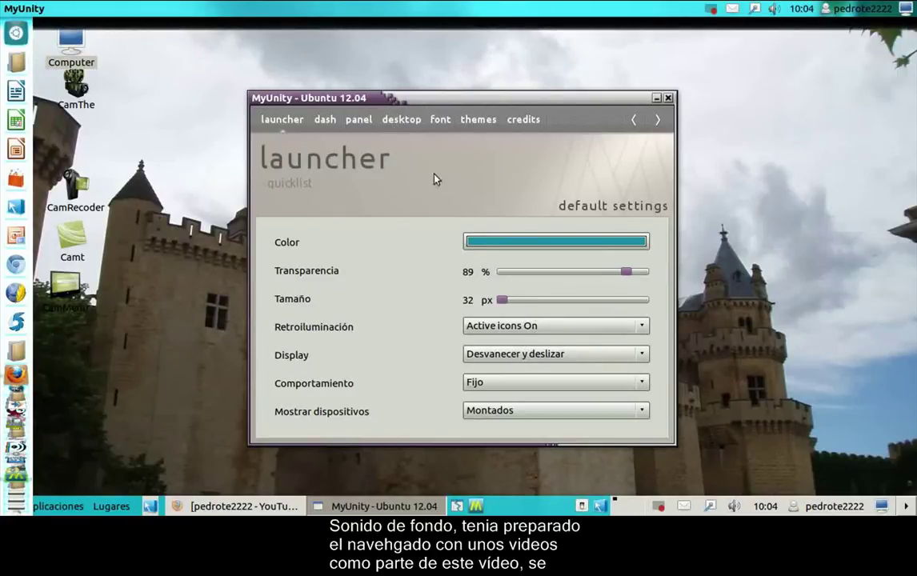
{"action": "left_click", "coordinate": [507, 383]}
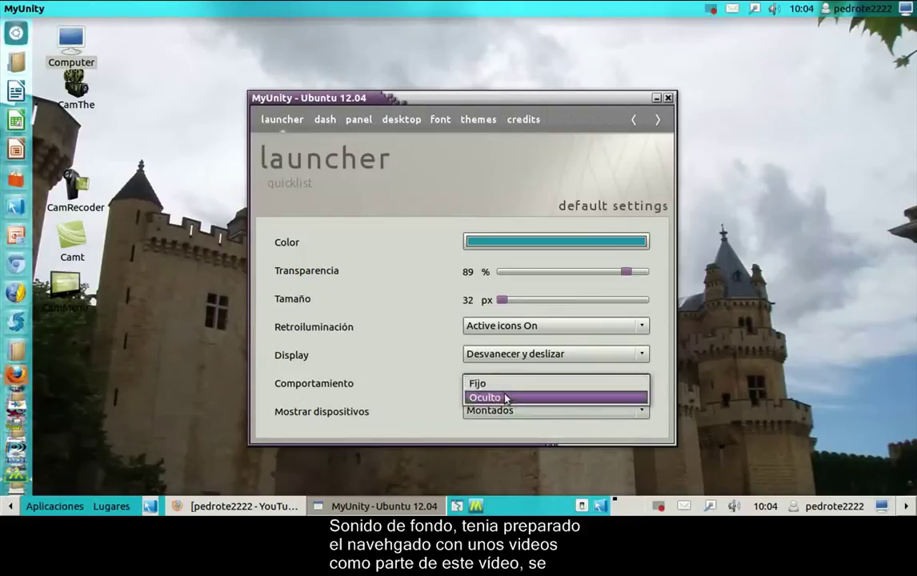
{"action": "left_click", "coordinate": [485, 397]}
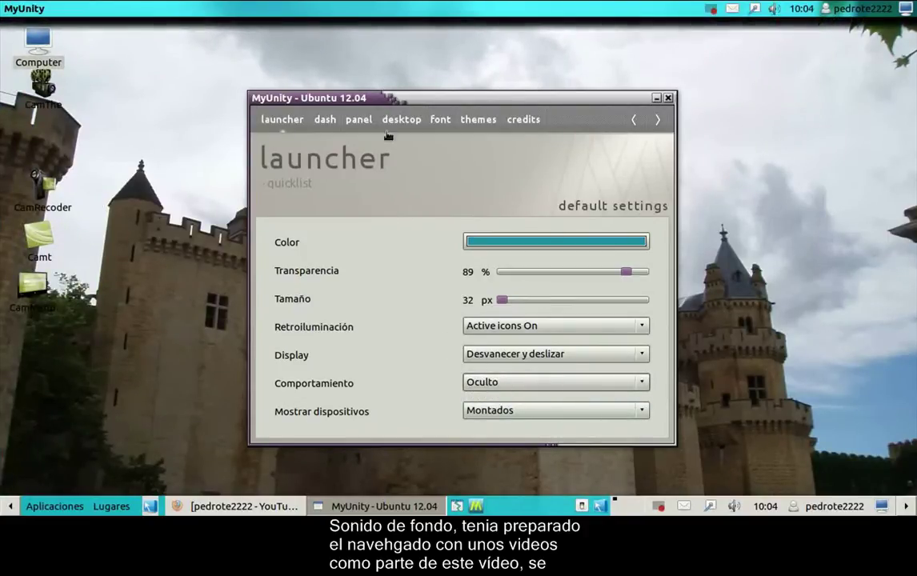
Review MyUnity's dash, panel, desktop and font settings, ending on the desktop settings.
{"action": "left_click", "coordinate": [324, 119]}
{"action": "left_click", "coordinate": [359, 121]}
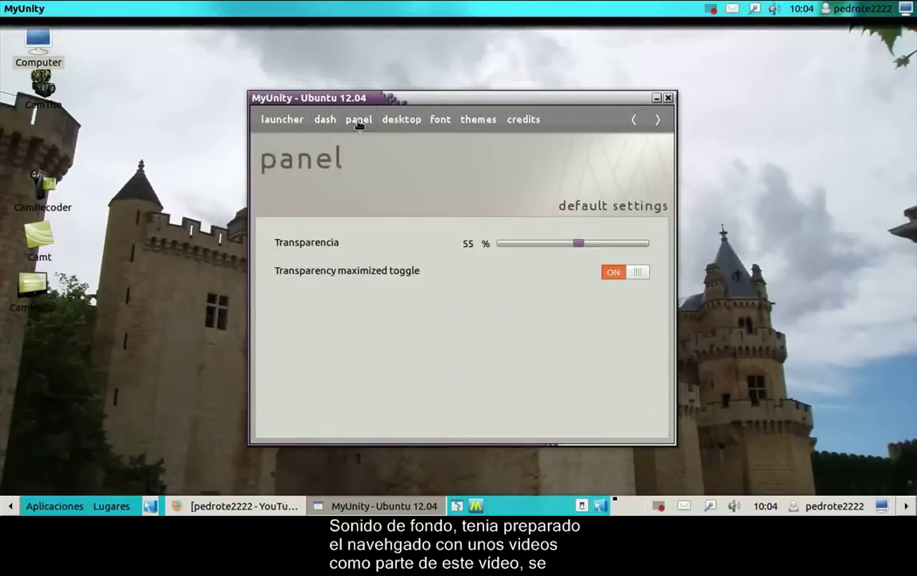
{"action": "left_click", "coordinate": [401, 120]}
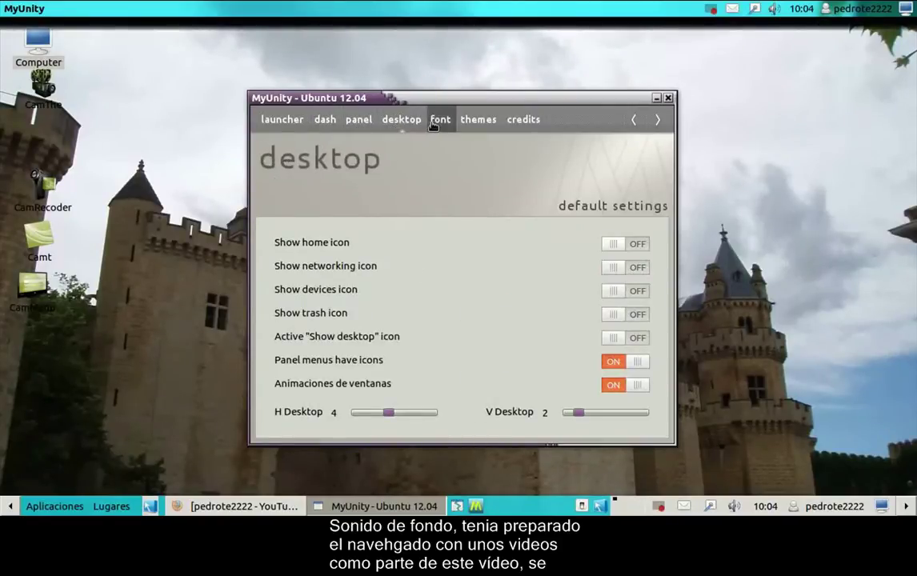
{"action": "left_click", "coordinate": [436, 120]}
{"action": "left_click", "coordinate": [404, 120]}
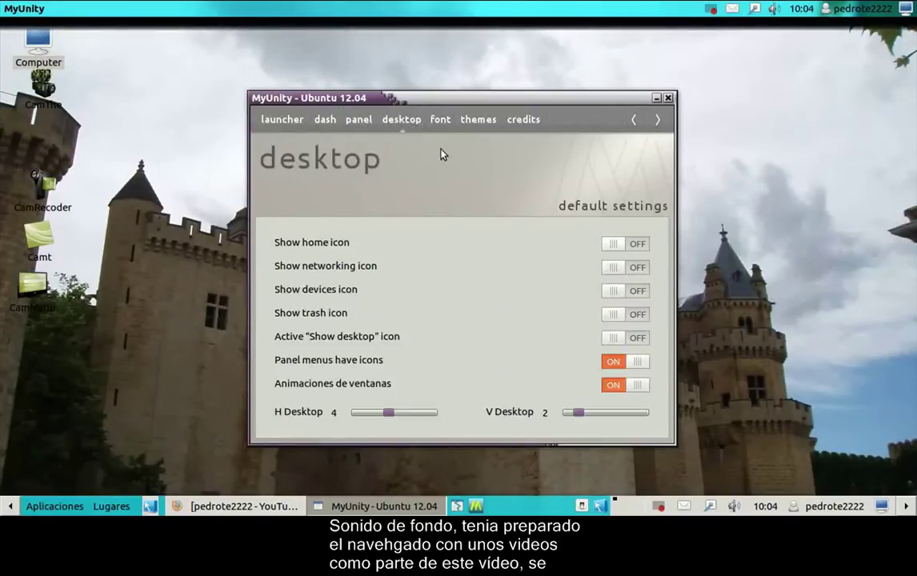
Try showing the home and networking icons on the desktop, and turn both options back off.
{"action": "left_click", "coordinate": [614, 249]}
{"action": "left_click", "coordinate": [627, 246]}
{"action": "left_click", "coordinate": [618, 246]}
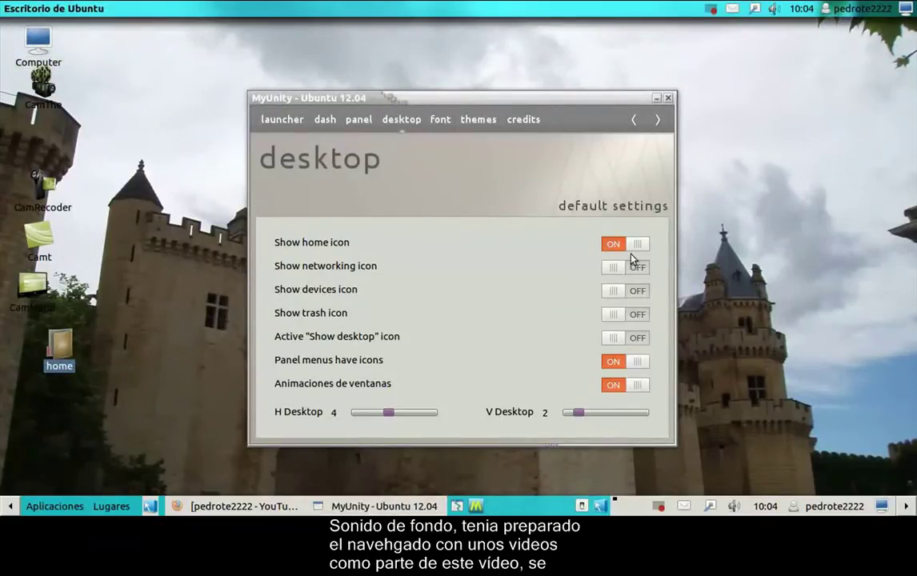
{"action": "left_click", "coordinate": [620, 267]}
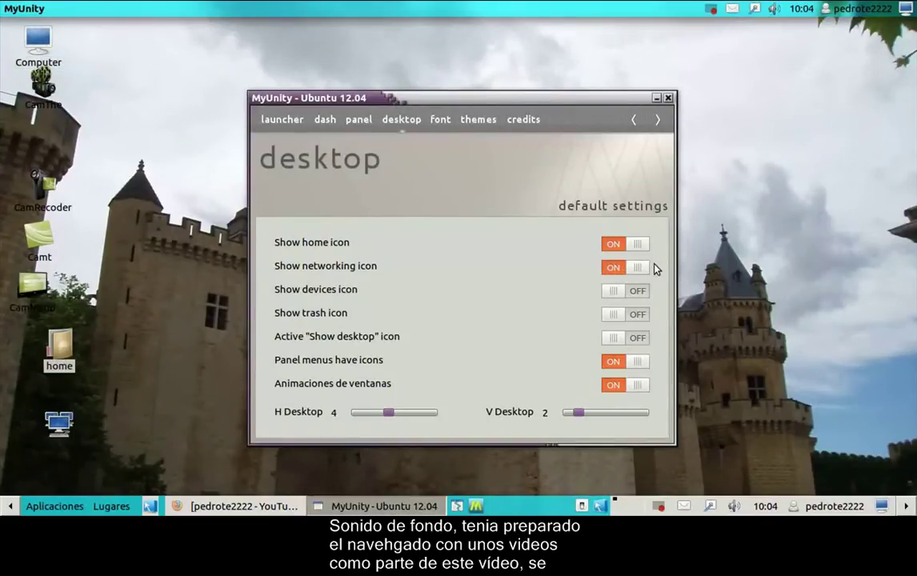
{"action": "left_click", "coordinate": [616, 268]}
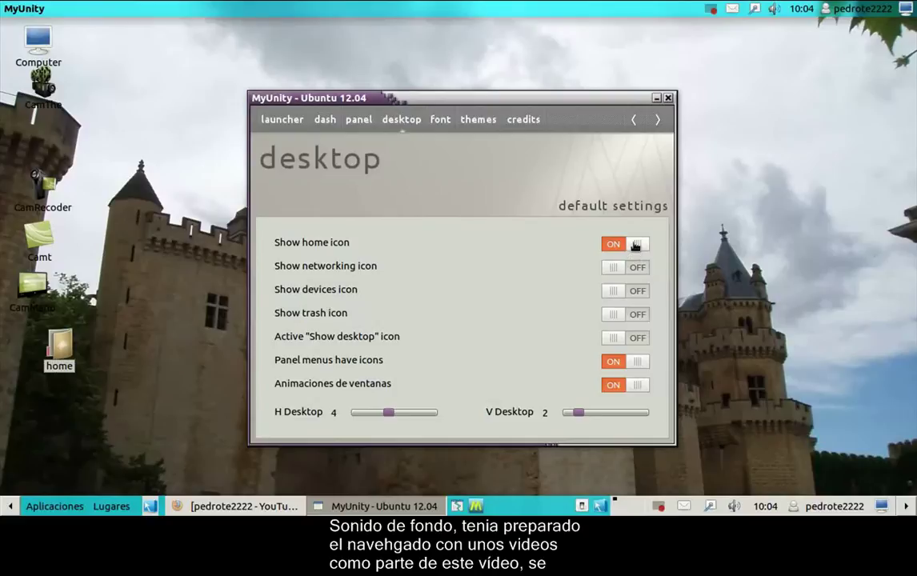
{"action": "left_click", "coordinate": [598, 244]}
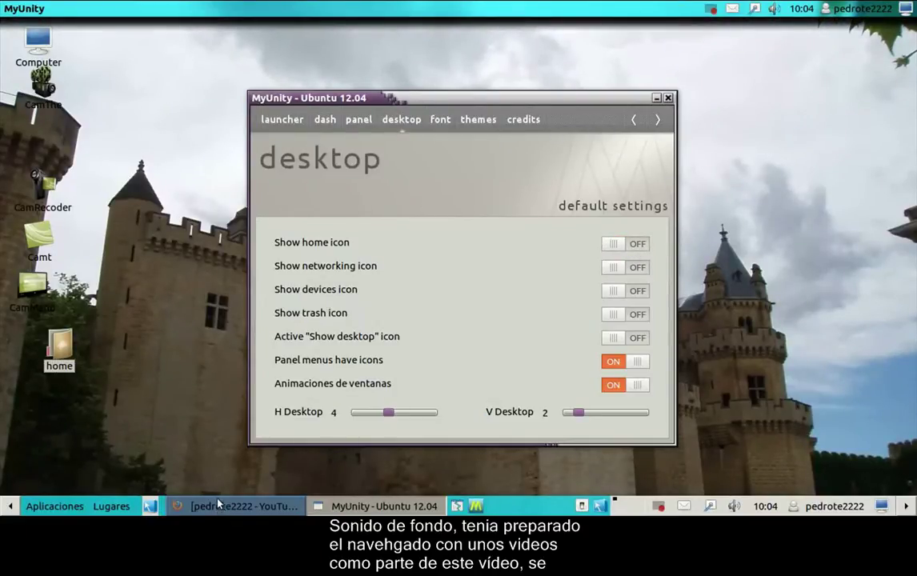
Close MyUnity and view the locations offered under Lugares.
{"action": "left_click", "coordinate": [669, 98]}
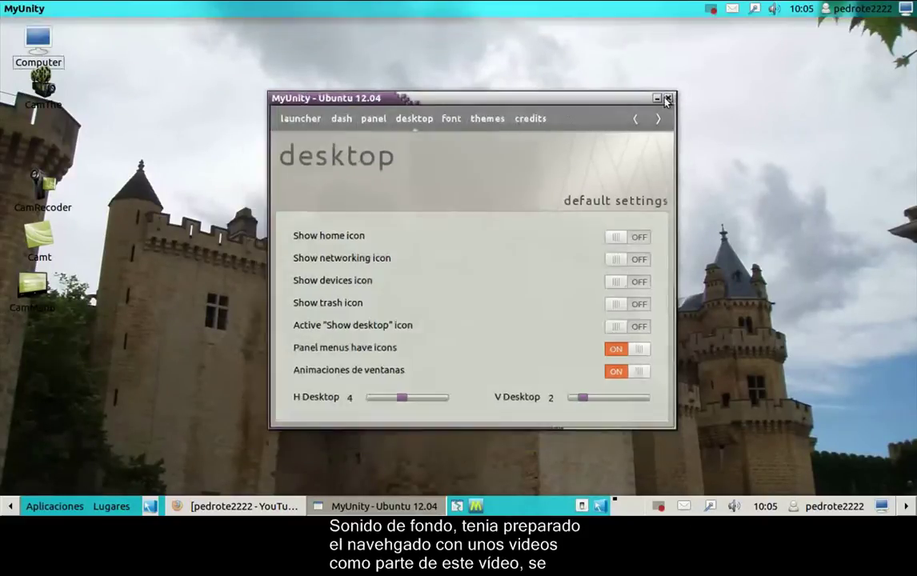
{"action": "left_click", "coordinate": [111, 505]}
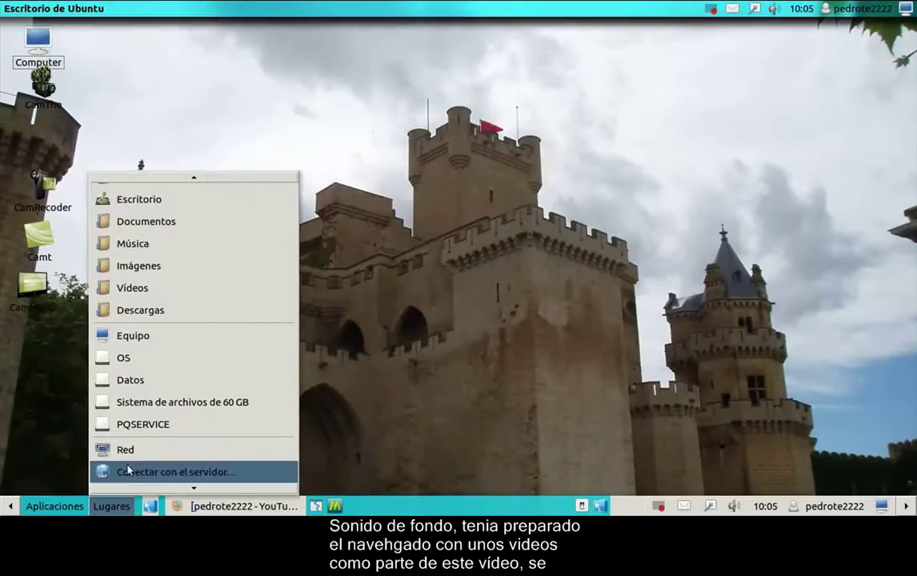
{"action": "left_click", "coordinate": [214, 343]}
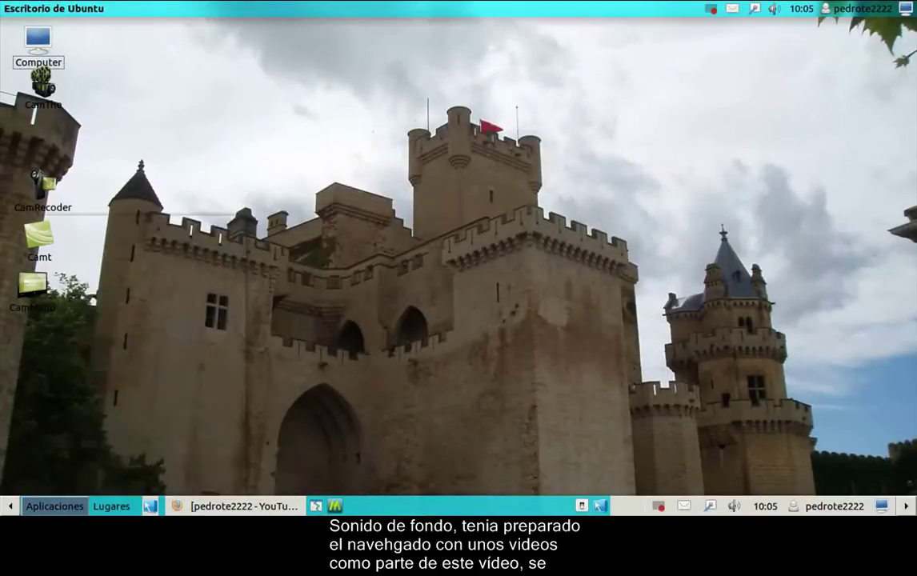
Browse the Aplicaciones categories, examining the Preferencias and Administración entries under Herramientas del sistema.
{"action": "left_click", "coordinate": [55, 506]}
{"action": "scroll", "coordinate": [62, 437], "scroll_direction": "down", "scroll_amount": 3}
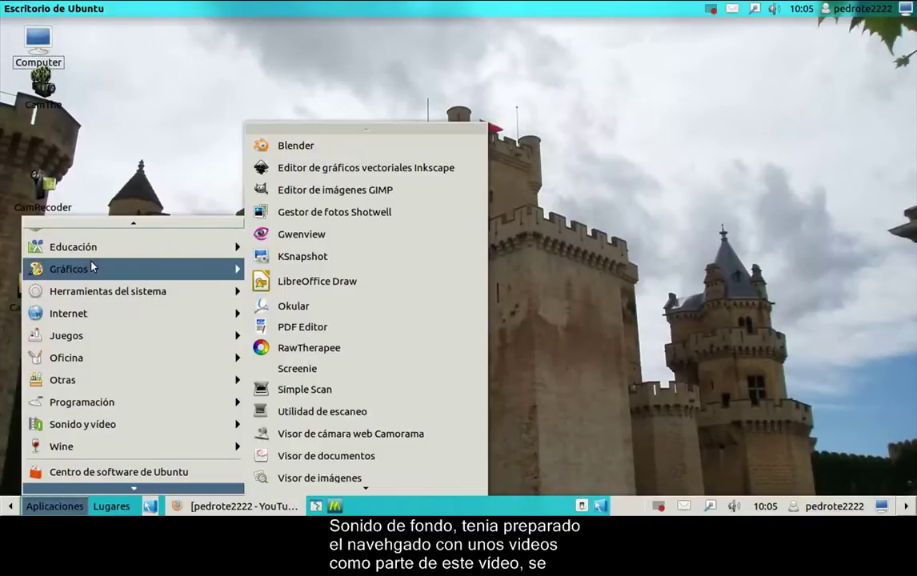
{"action": "mouse_move", "coordinate": [33, 245]}
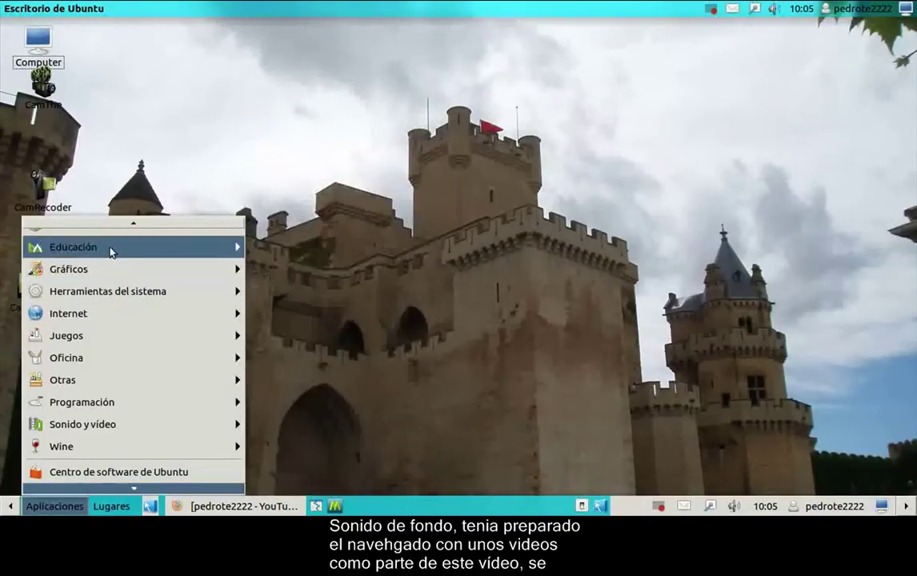
{"action": "mouse_move", "coordinate": [101, 237]}
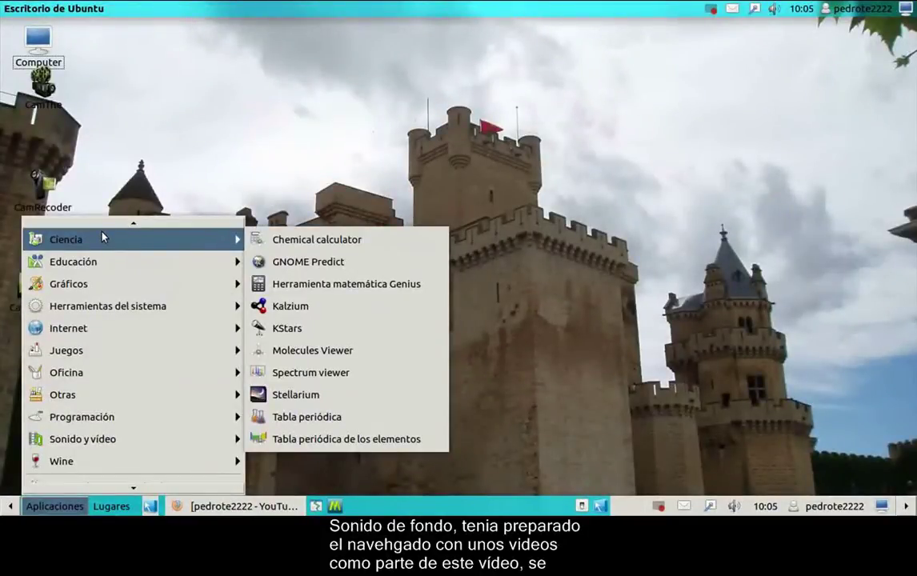
{"action": "mouse_move", "coordinate": [116, 314]}
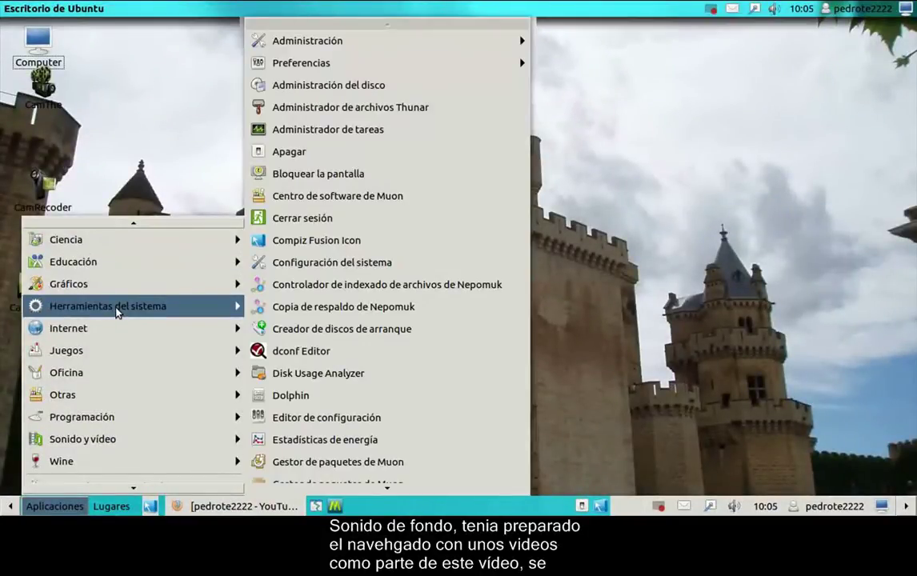
{"action": "scroll", "coordinate": [313, 420], "scroll_direction": "down", "scroll_amount": 1}
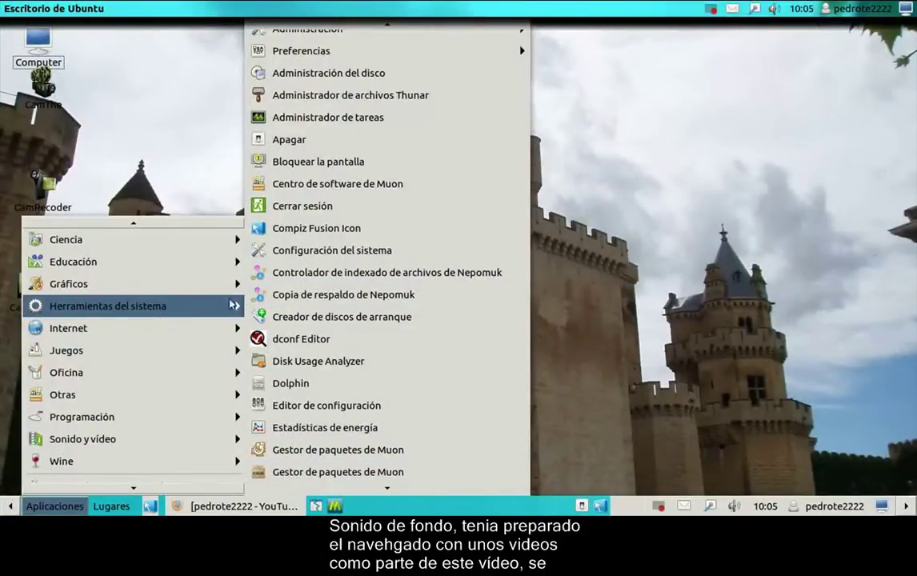
{"action": "mouse_move", "coordinate": [326, 53]}
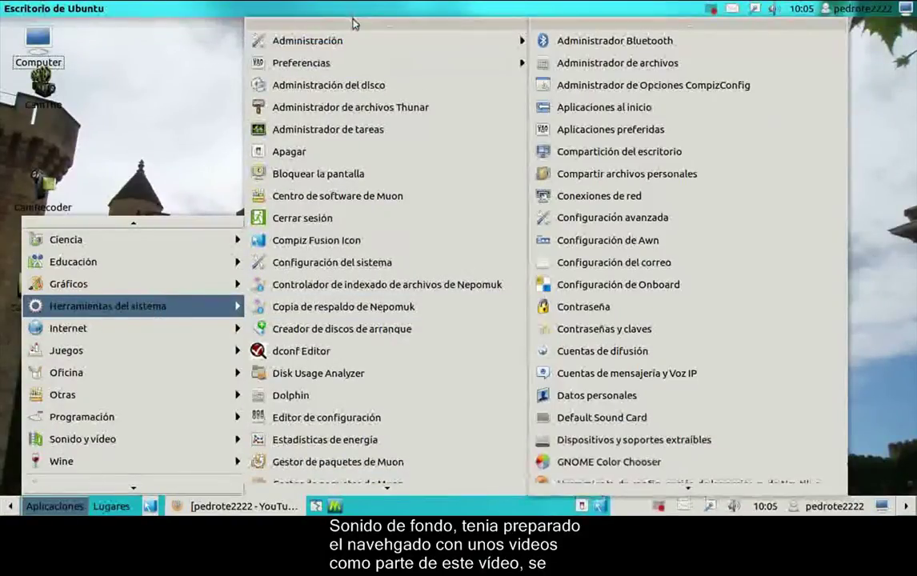
{"action": "mouse_move", "coordinate": [355, 40]}
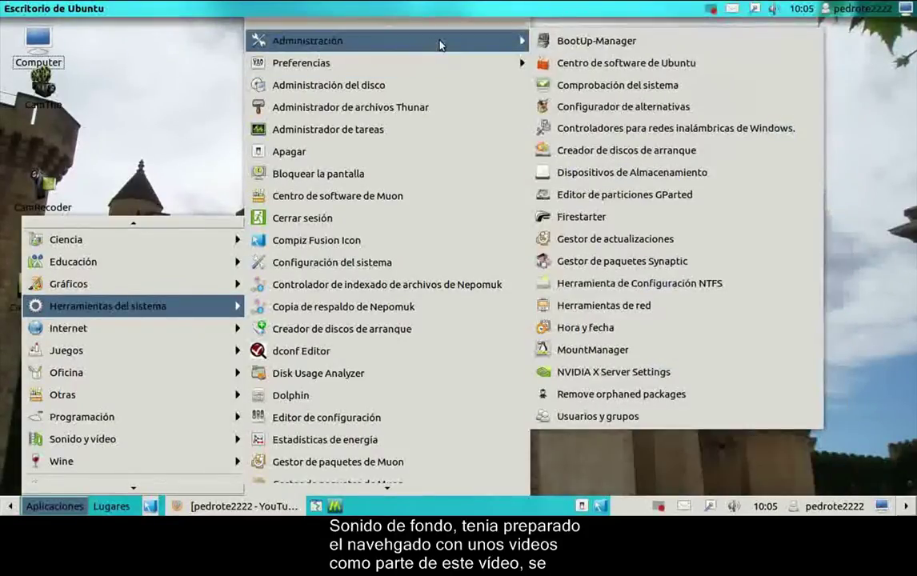
{"action": "left_click", "coordinate": [593, 454]}
{"action": "key", "text": "ctrl+alt+Left"}
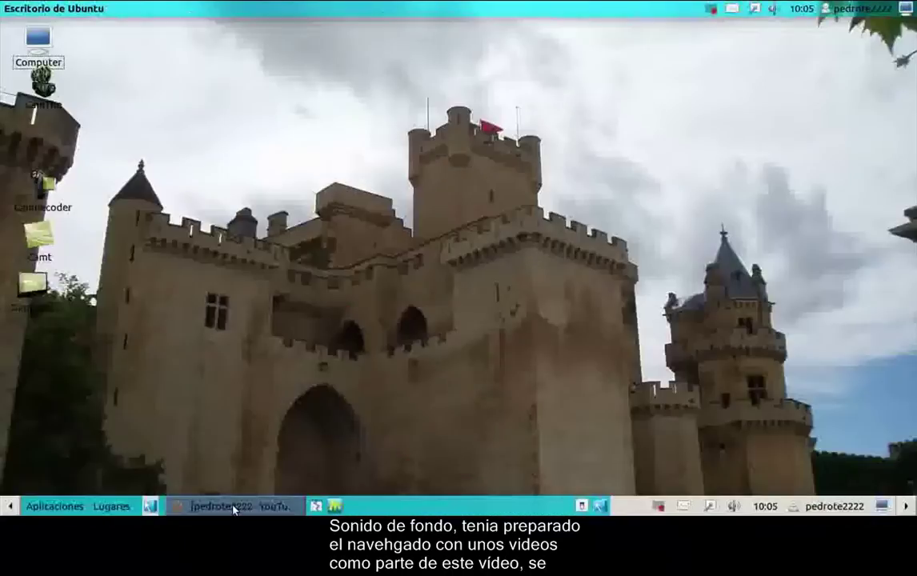
Switch to Firefox, maximize its window and view the YouTube video page about installing Ubuntu 11.10 - 12.04 alongside Windows.
{"action": "left_click", "coordinate": [234, 507]}
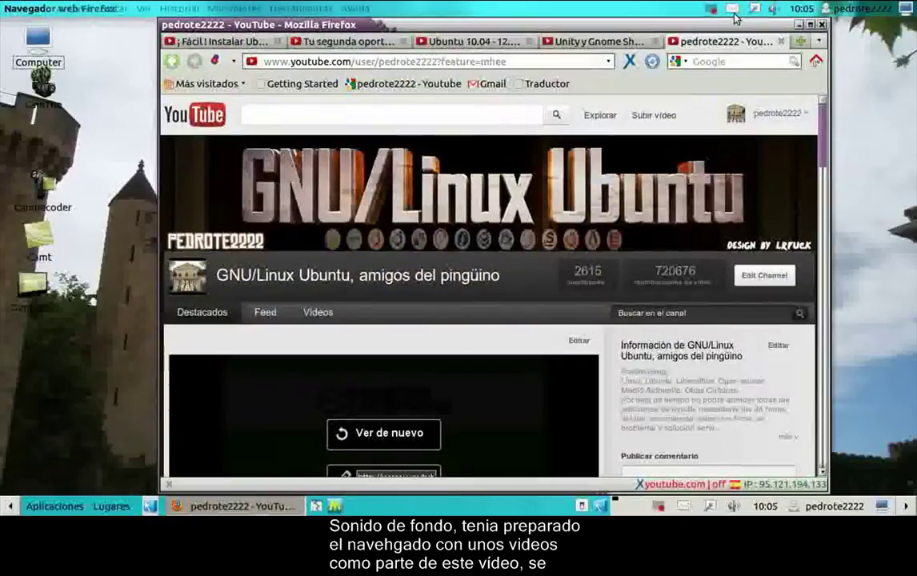
{"action": "double_click", "coordinate": [784, 29]}
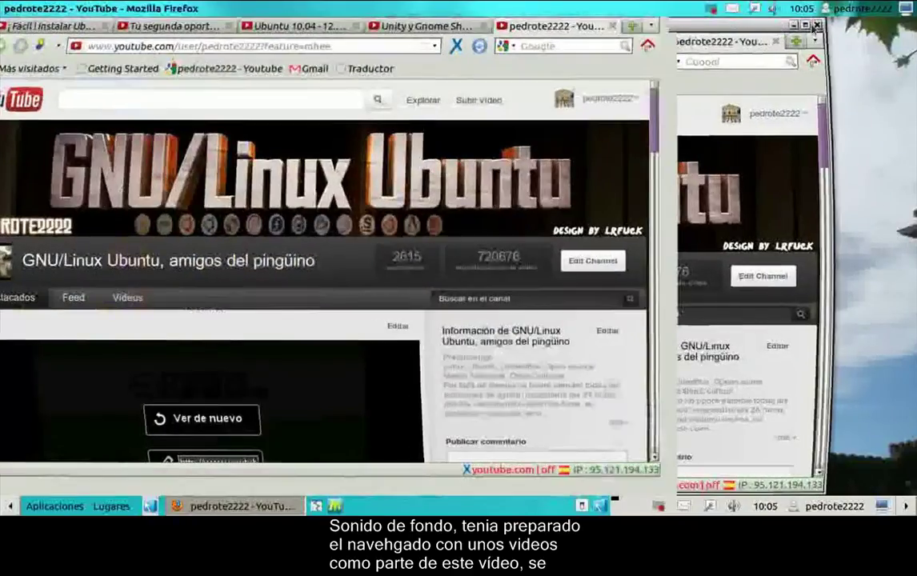
{"action": "left_click", "coordinate": [66, 27]}
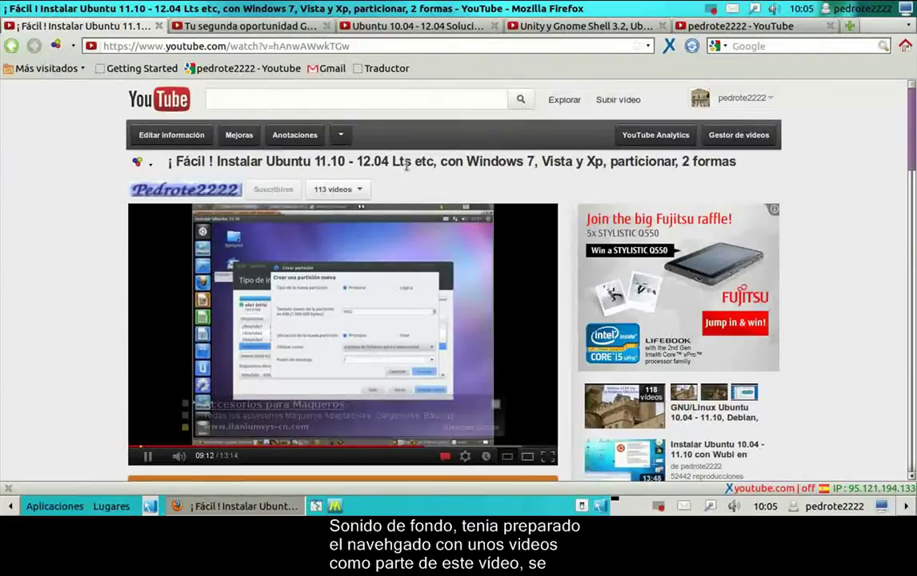
{"action": "left_click", "coordinate": [494, 405]}
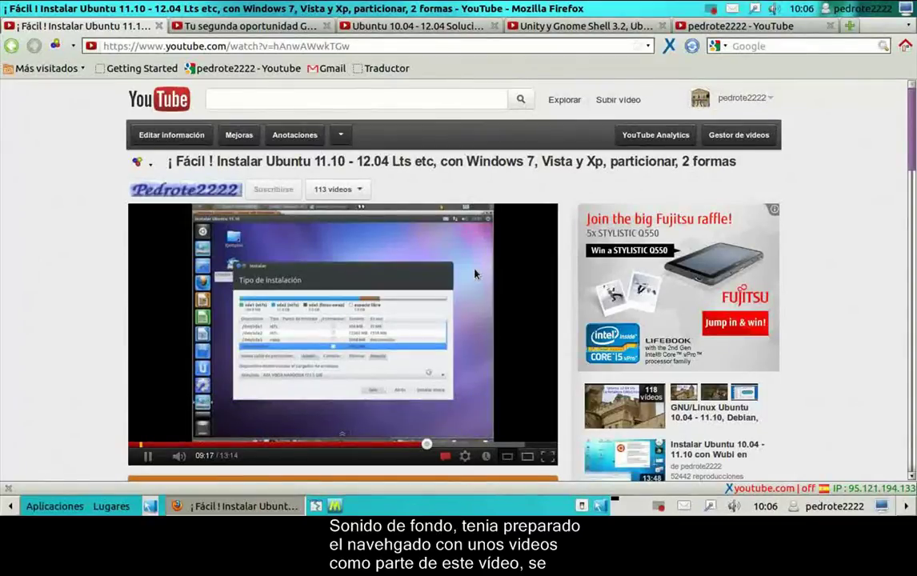
{"action": "scroll", "coordinate": [475, 274], "scroll_direction": "down", "scroll_amount": 2}
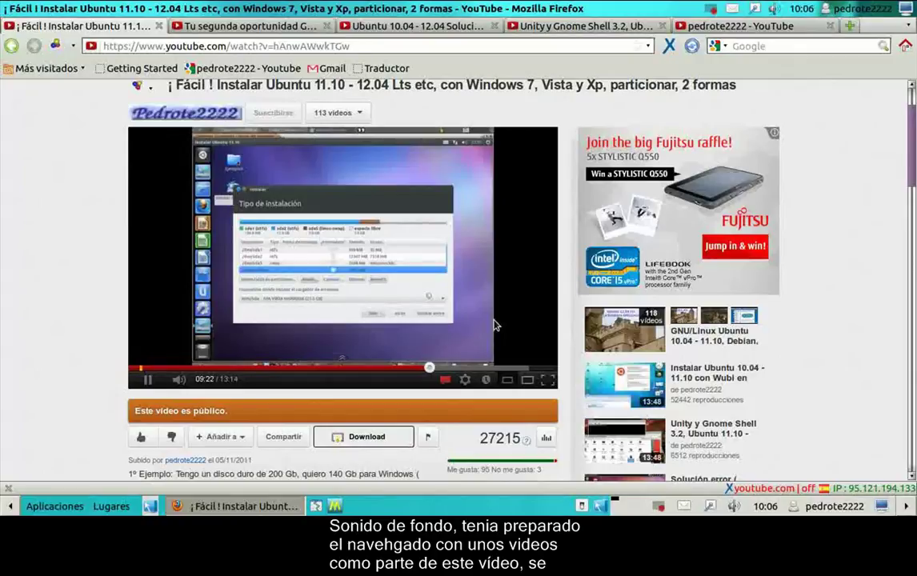
{"action": "scroll", "coordinate": [496, 316], "scroll_direction": "up", "scroll_amount": 1}
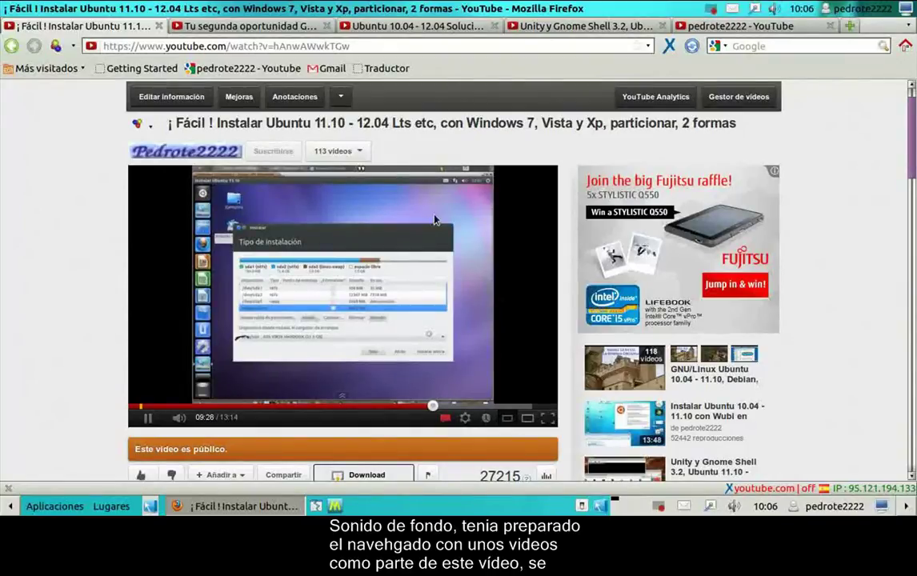
View the open video pages "Tu segunda oportunidad Gnome, Kde" and "Ubuntu 10.04 - 12.04 Soluciones".
{"action": "left_click", "coordinate": [290, 26]}
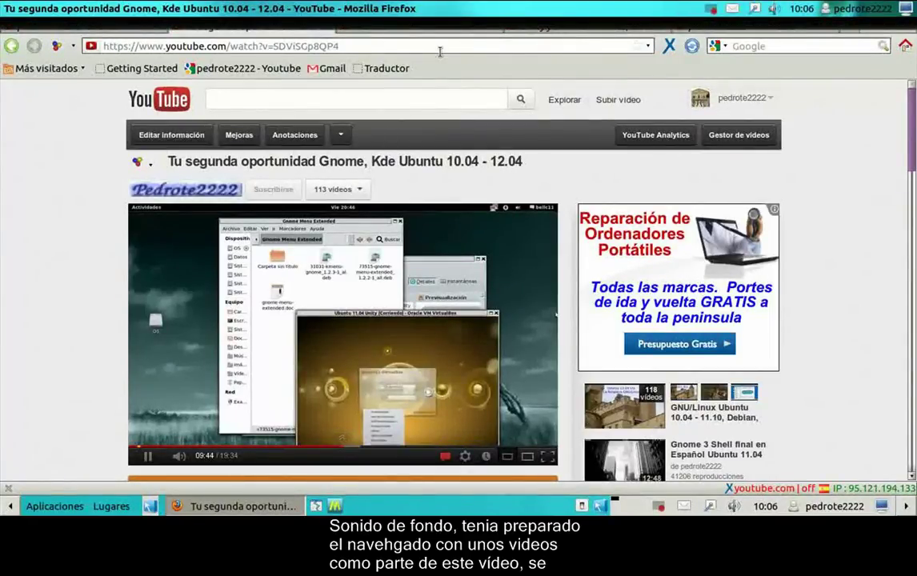
{"action": "mouse_move", "coordinate": [429, 26]}
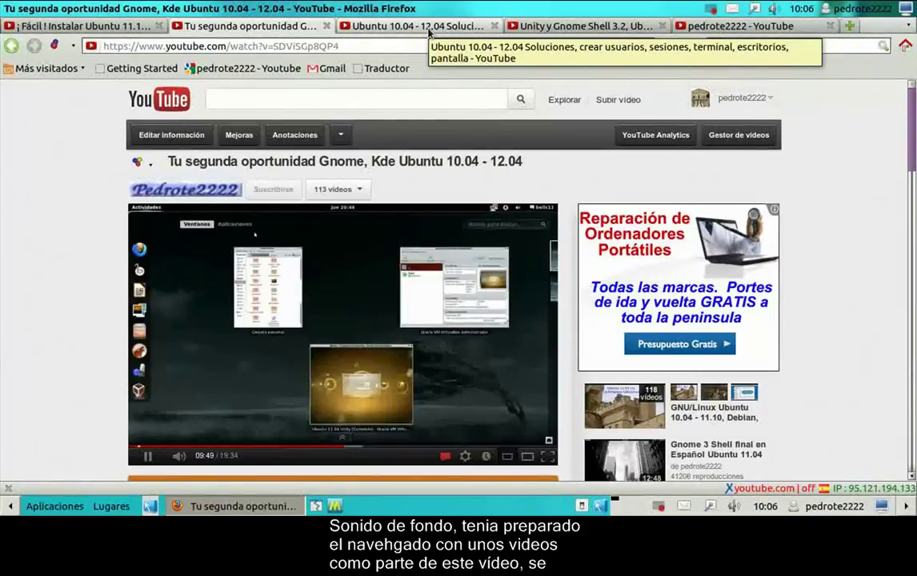
{"action": "left_click", "coordinate": [429, 29]}
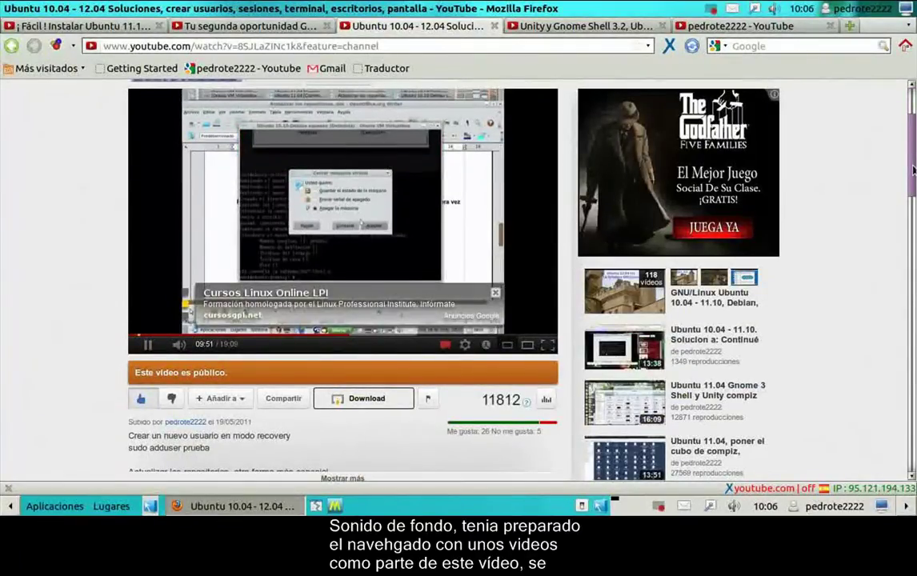
{"action": "scroll", "coordinate": [444, 179], "scroll_direction": "up", "scroll_amount": 3}
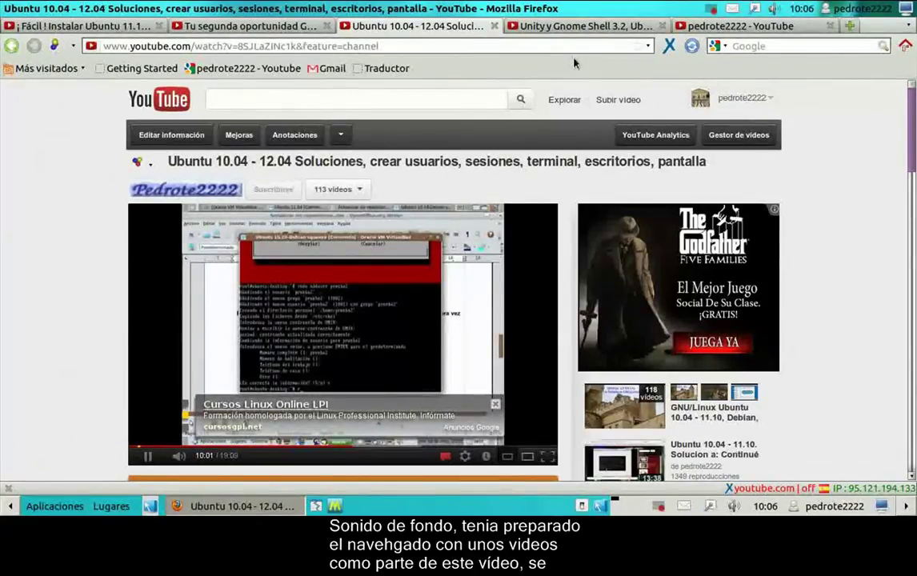
Read the startup commands, screenlets and Force Quit instructions in the description of the "Unity y Gnome Shell 3.2" video.
{"action": "left_click", "coordinate": [586, 31]}
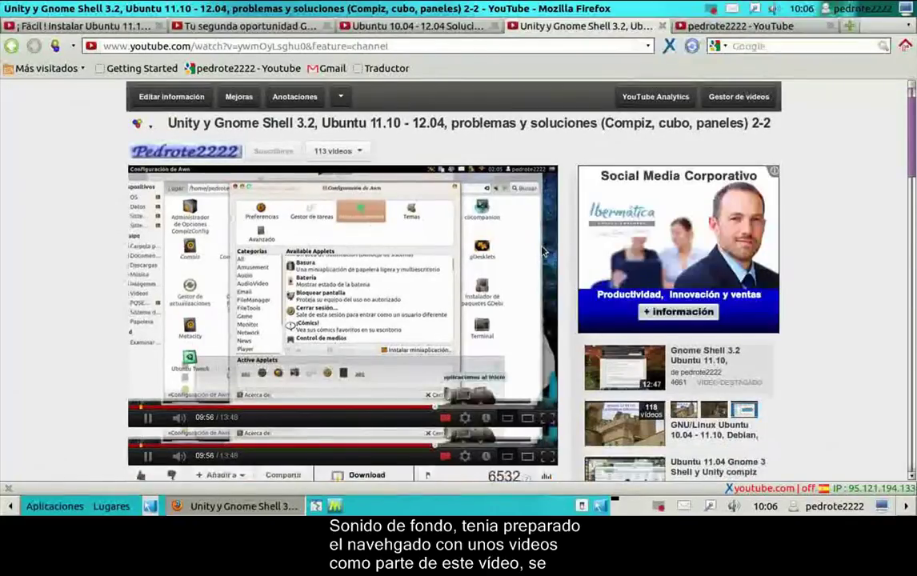
{"action": "scroll", "coordinate": [542, 252], "scroll_direction": "down", "scroll_amount": 10}
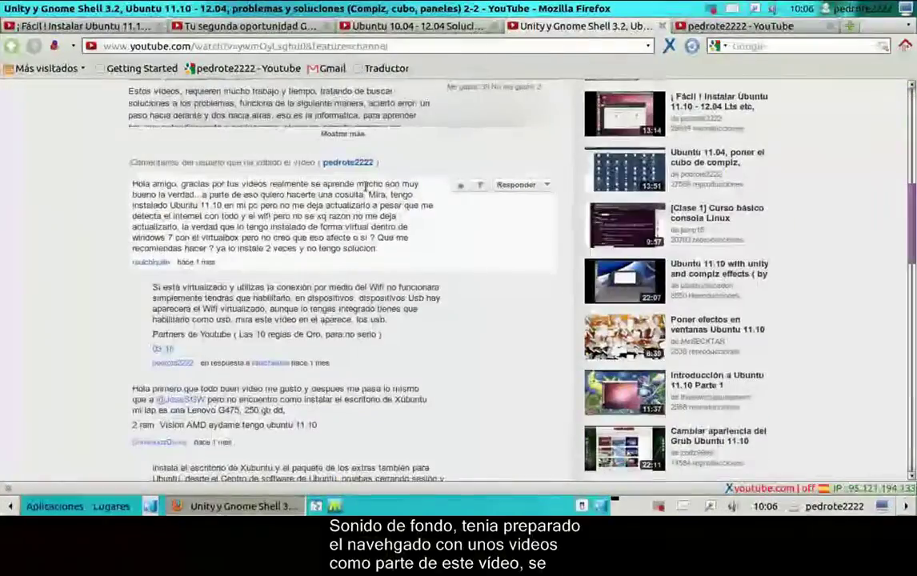
{"action": "scroll", "coordinate": [357, 176], "scroll_direction": "down", "scroll_amount": 3}
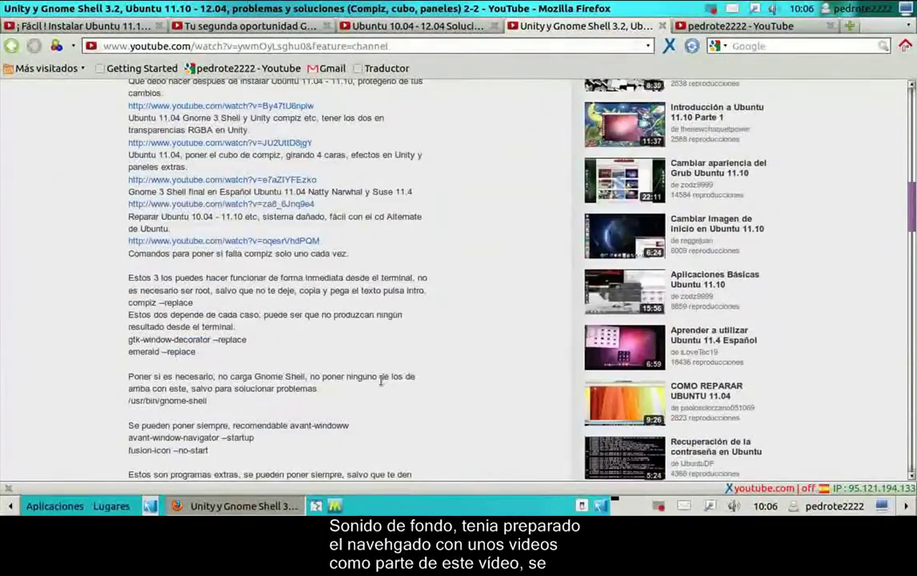
{"action": "scroll", "coordinate": [380, 379], "scroll_direction": "down", "scroll_amount": 2}
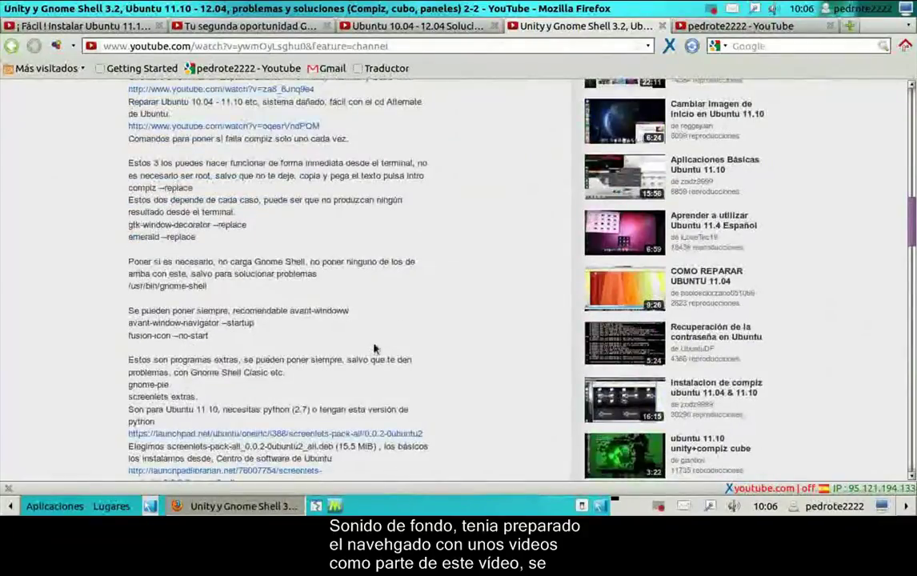
{"action": "scroll", "coordinate": [375, 351], "scroll_direction": "down", "scroll_amount": 3}
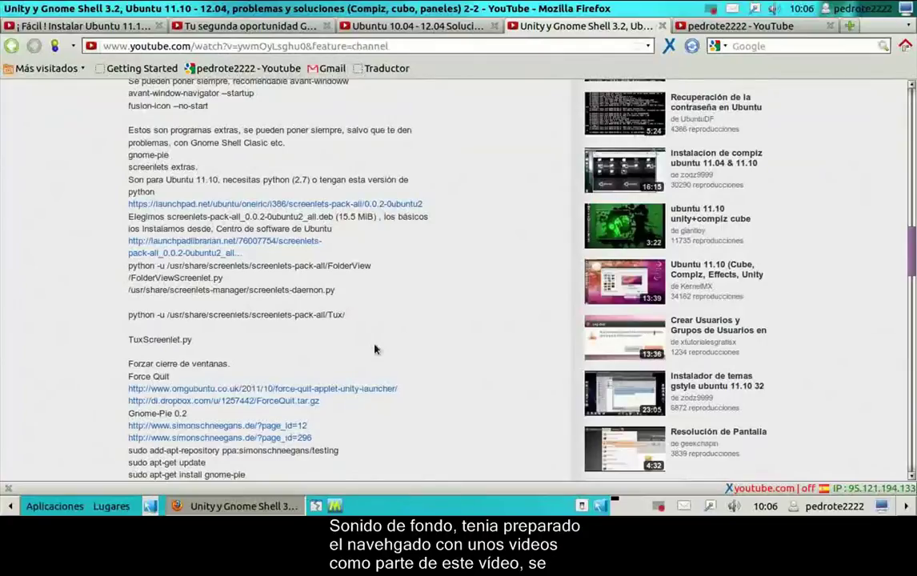
{"action": "scroll", "coordinate": [377, 349], "scroll_direction": "down", "scroll_amount": 2}
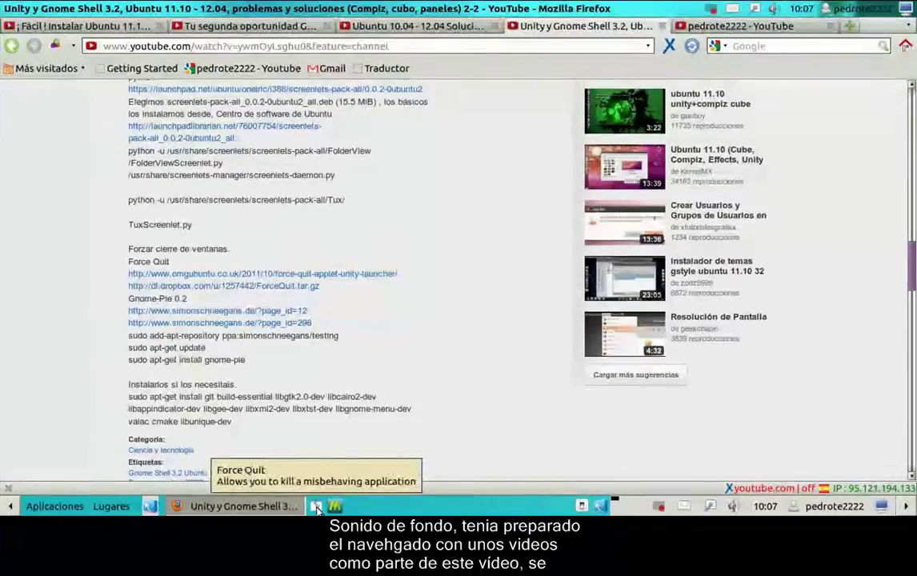
{"action": "scroll", "coordinate": [816, 240], "scroll_direction": "up", "scroll_amount": 5}
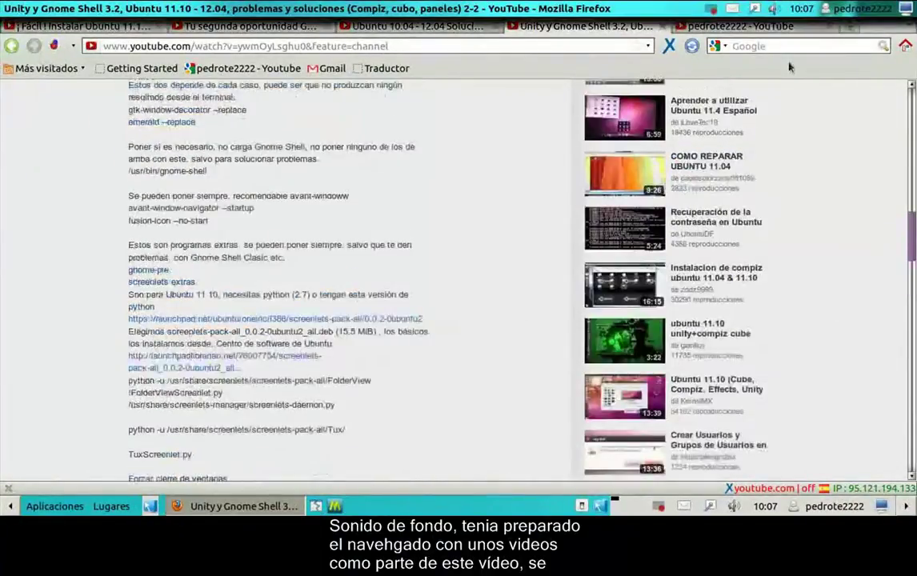
Look through the uploaded videos and featured channels on the "GNU/Linux Ubuntu, amigos del pingüino" channel page, and close Firefox.
{"action": "left_click", "coordinate": [768, 26]}
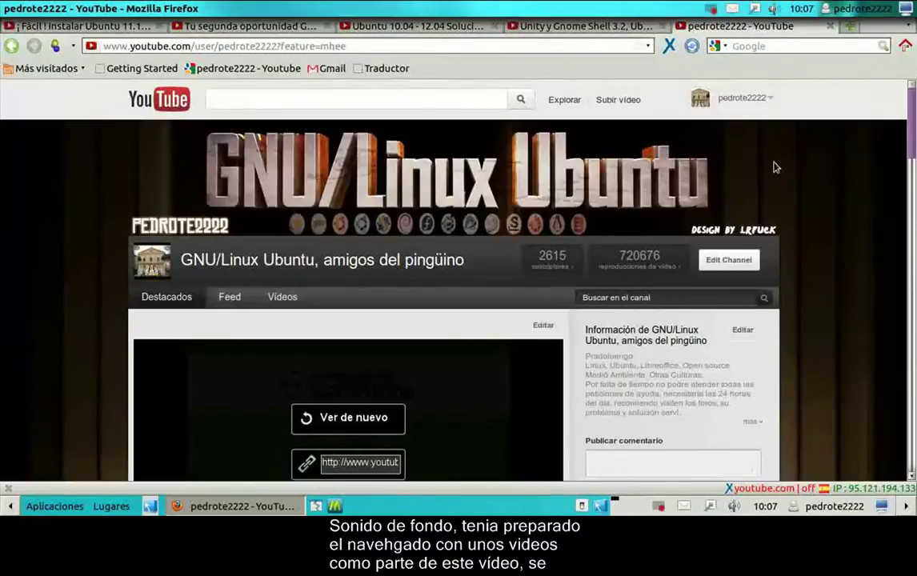
{"action": "scroll", "coordinate": [804, 205], "scroll_direction": "down", "scroll_amount": 6}
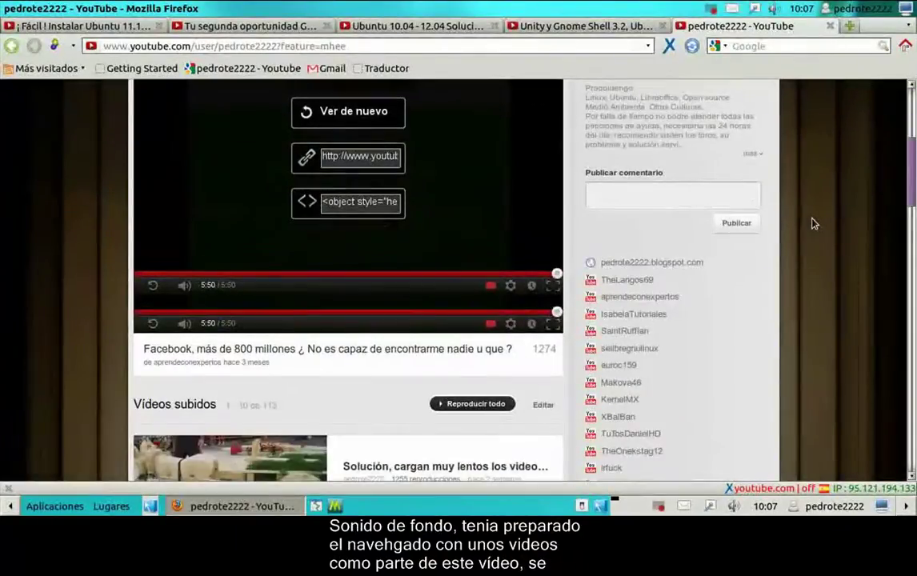
{"action": "scroll", "coordinate": [800, 216], "scroll_direction": "down", "scroll_amount": 2}
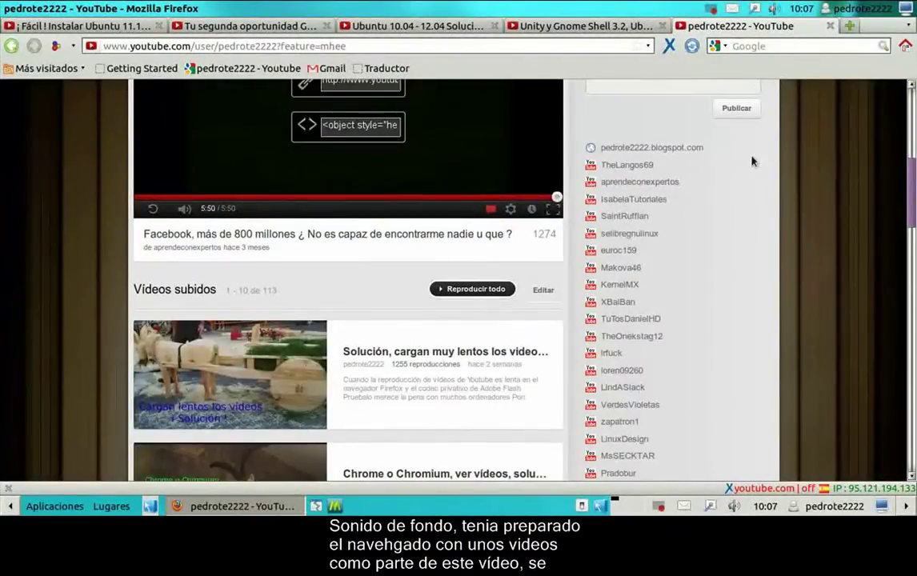
{"action": "left_click_drag", "start_coordinate": [753, 172], "coordinate": [748, 423]}
{"action": "left_click", "coordinate": [750, 427]}
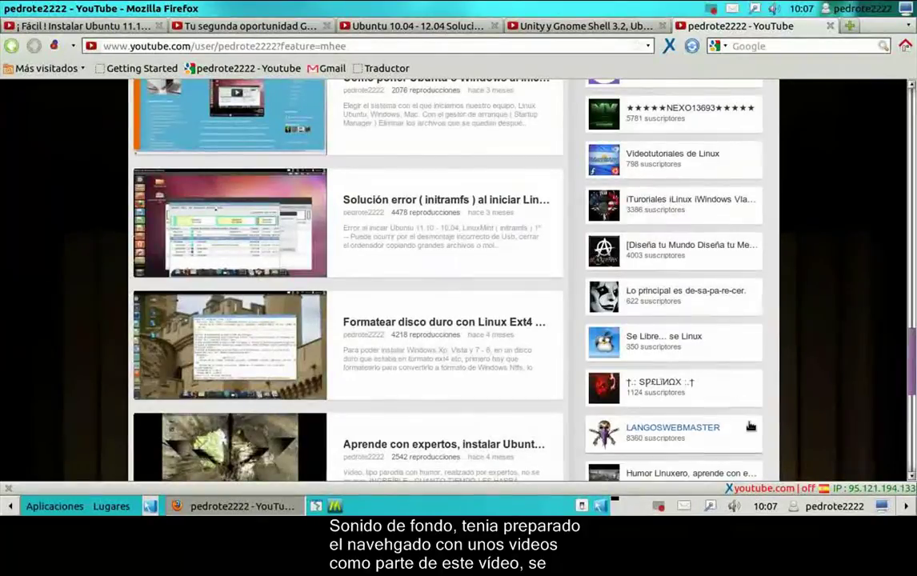
{"action": "scroll", "coordinate": [794, 389], "scroll_direction": "down", "scroll_amount": 5}
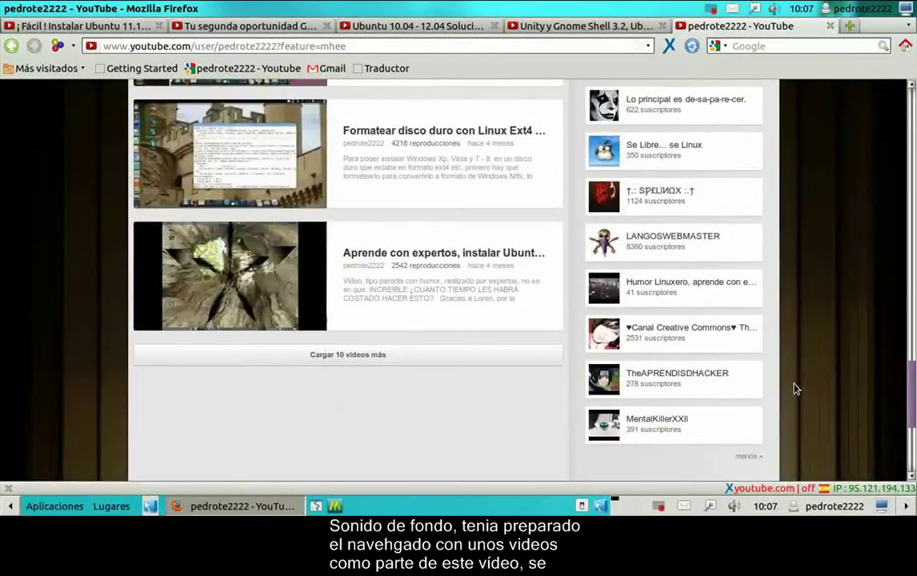
{"action": "scroll", "coordinate": [794, 388], "scroll_direction": "up", "scroll_amount": 12}
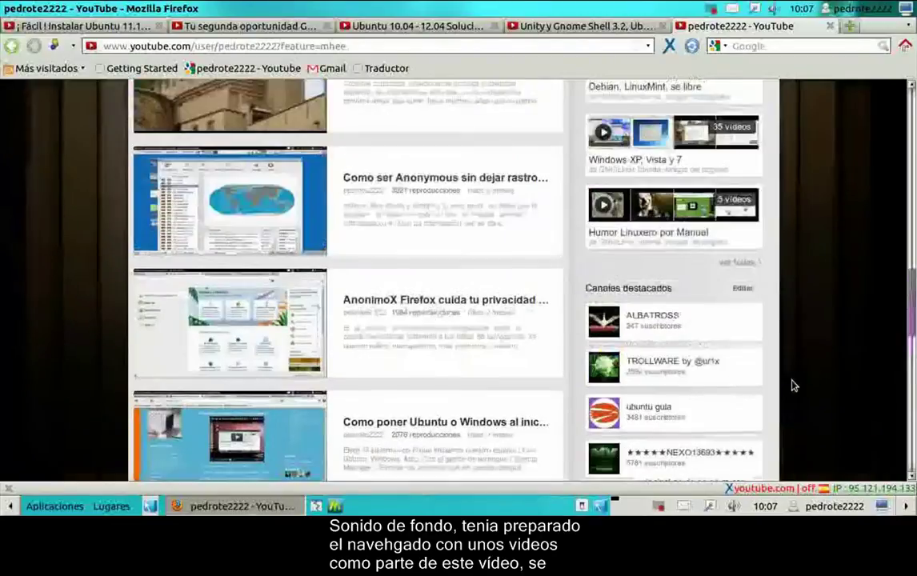
{"action": "scroll", "coordinate": [794, 384], "scroll_direction": "up", "scroll_amount": 12}
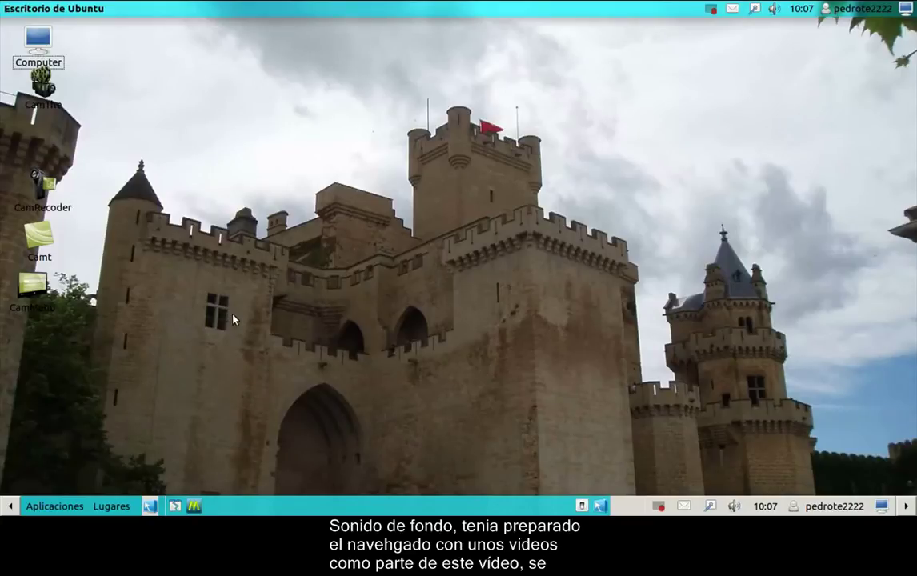
Launch CamRecoder from the desktop, move its recorder window around and close it.
{"action": "left_click", "coordinate": [46, 190]}
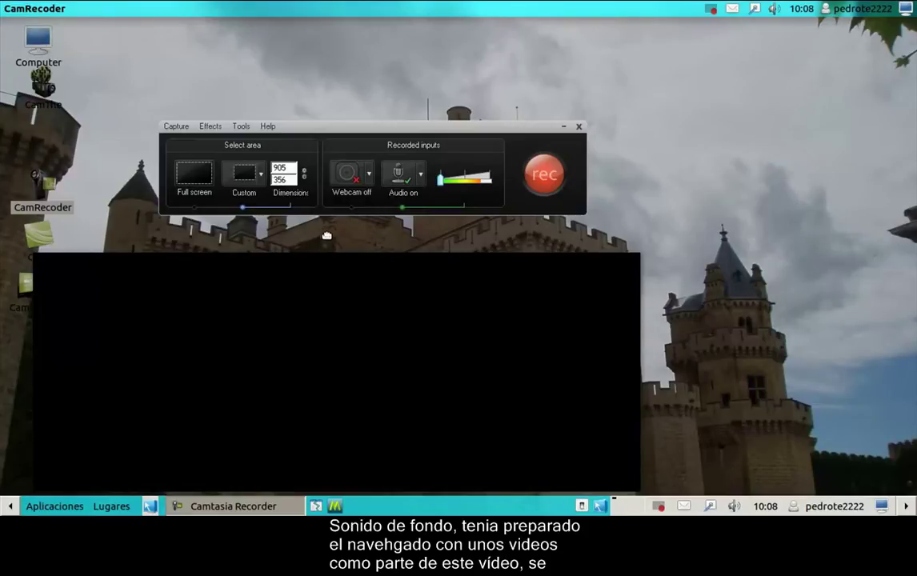
{"action": "left_click_drag", "start_coordinate": [483, 127], "coordinate": [497, 101]}
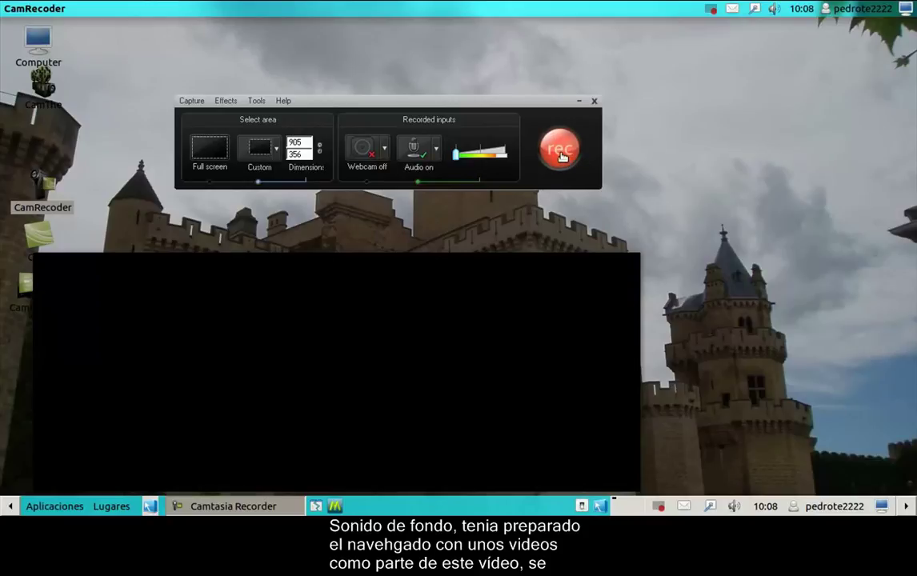
{"action": "left_click_drag", "start_coordinate": [491, 107], "coordinate": [432, 133]}
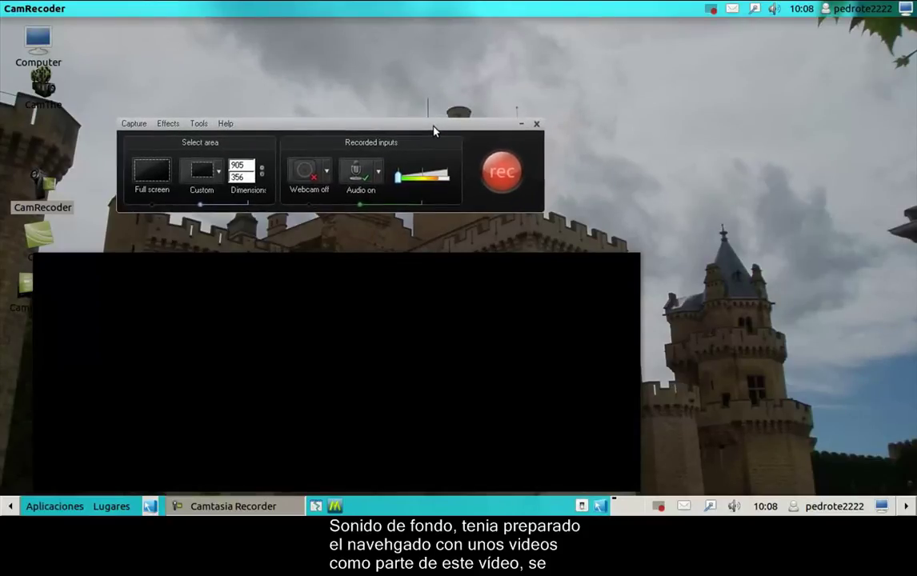
{"action": "left_click", "coordinate": [537, 125]}
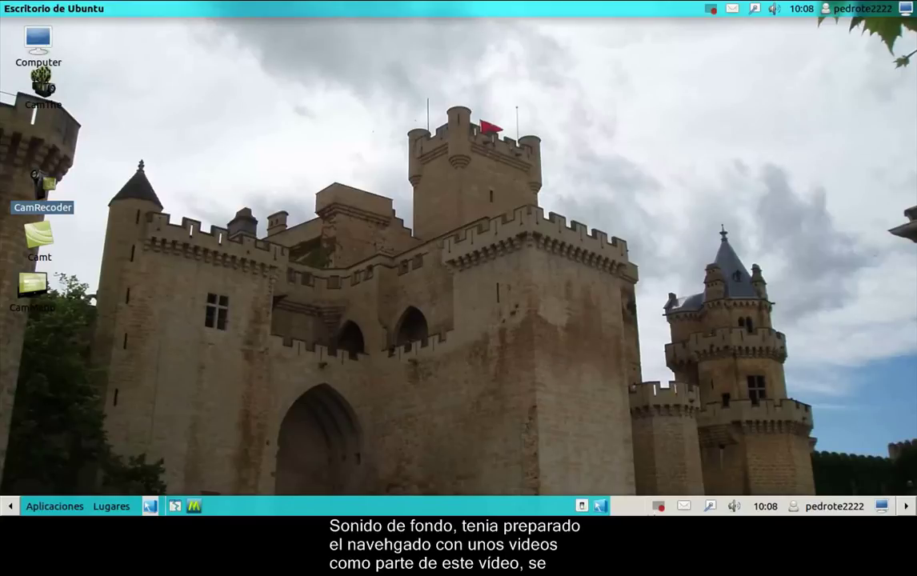
Open the desktop recorder's options for pausing or finishing the recording.
{"action": "left_click", "coordinate": [657, 505]}
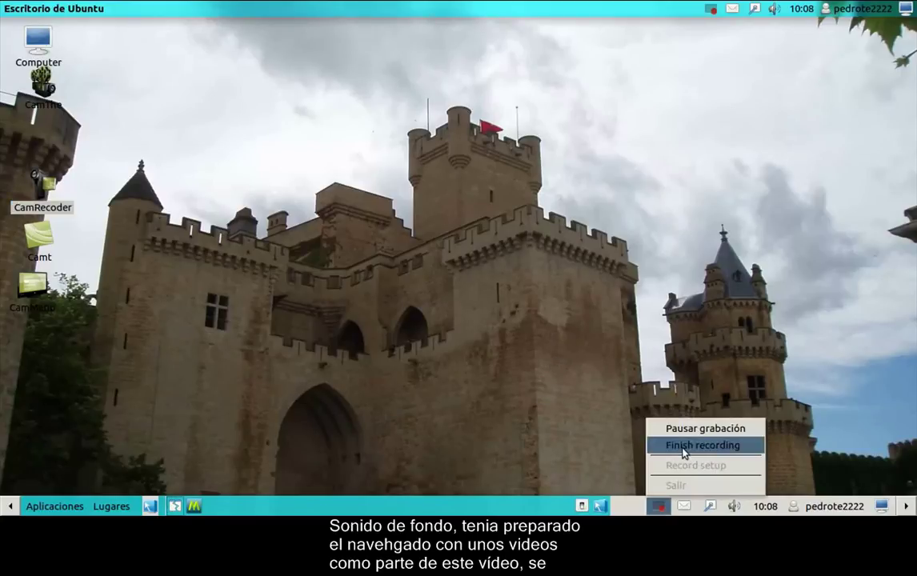